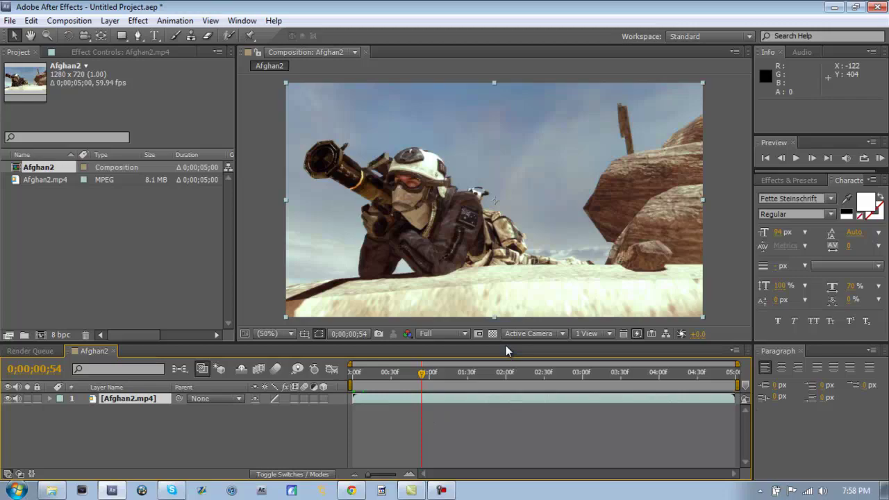
Enable time remapping on the Afghan2.mp4 layer and add a Time Remap keyframe at 0;00;00;54
left_click(109, 20)
left_click(420, 382)
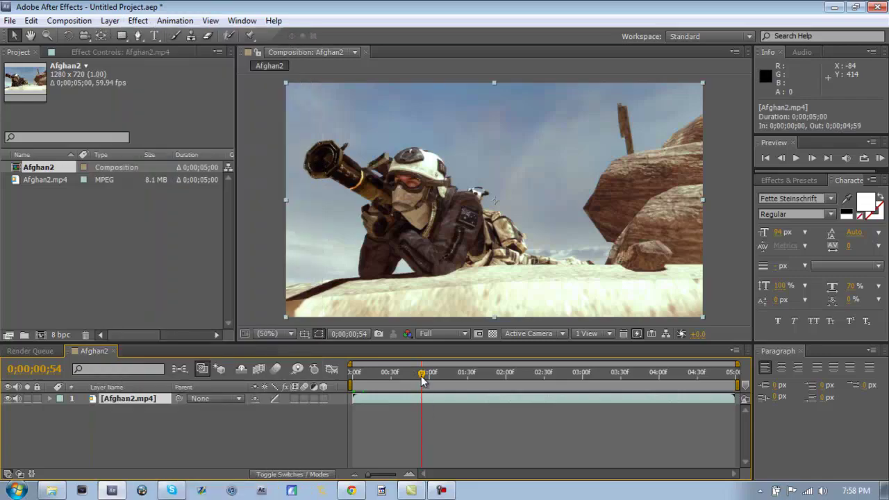
left_click(110, 20)
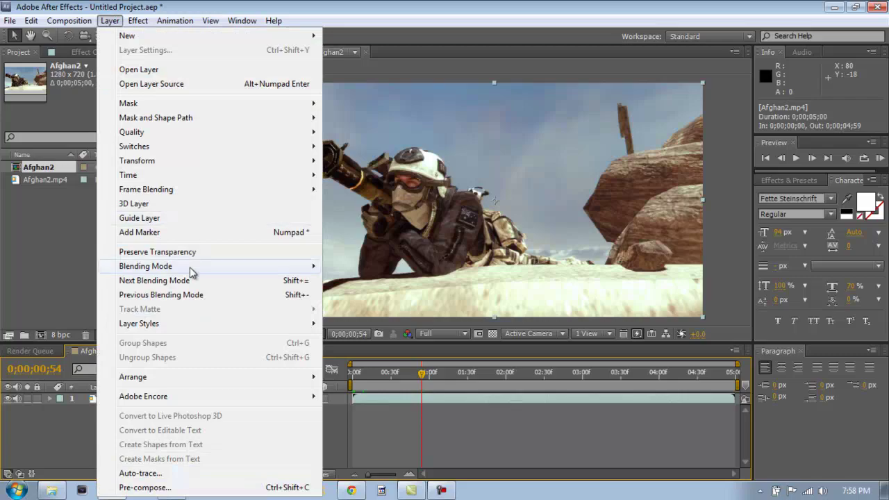
mouse_move(184, 323)
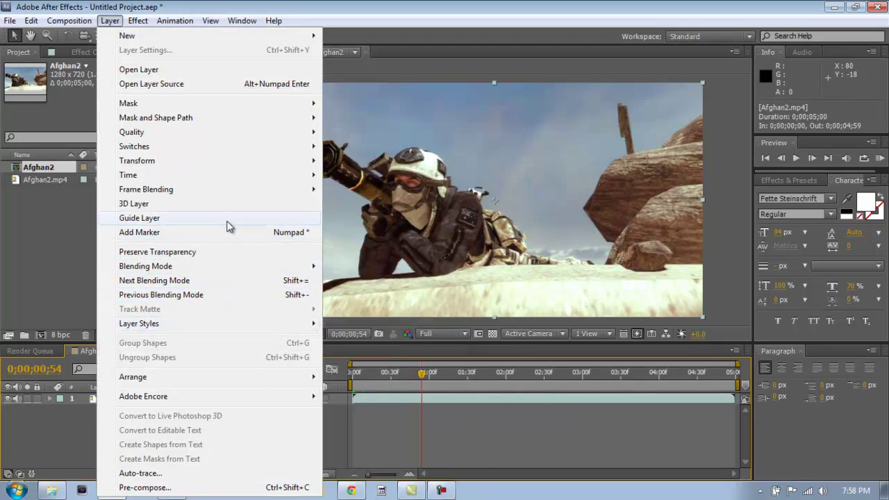
mouse_move(223, 177)
left_click(341, 176)
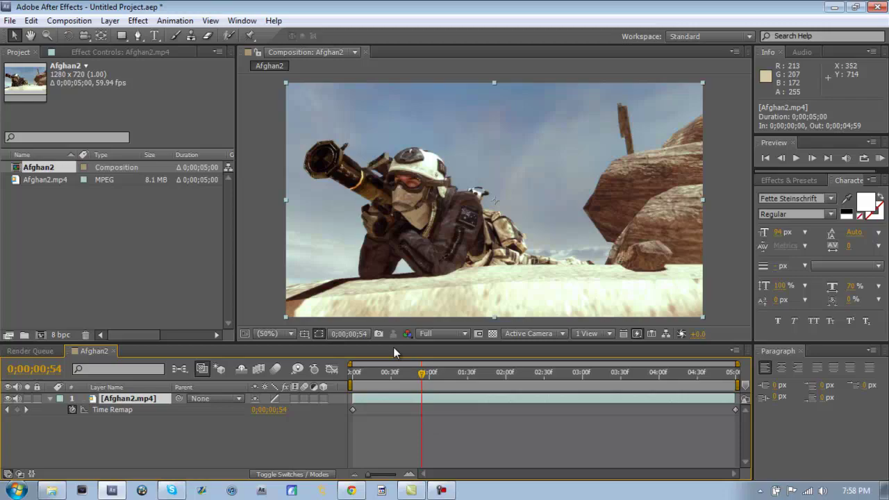
left_click(17, 411)
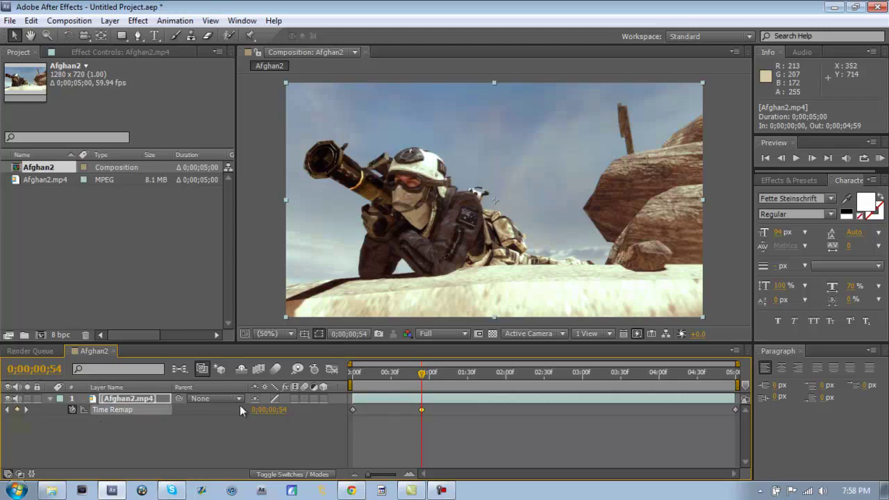
Remove the final Time Remap keyframe and shift the Afghan2.mp4 layer 54 frames earlier so the held frame starts the composition
key("Page_Down")
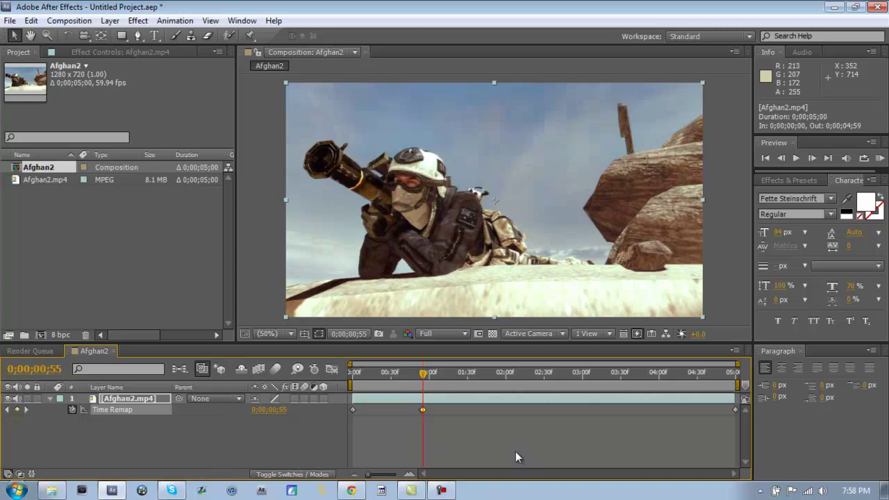
left_click(736, 410)
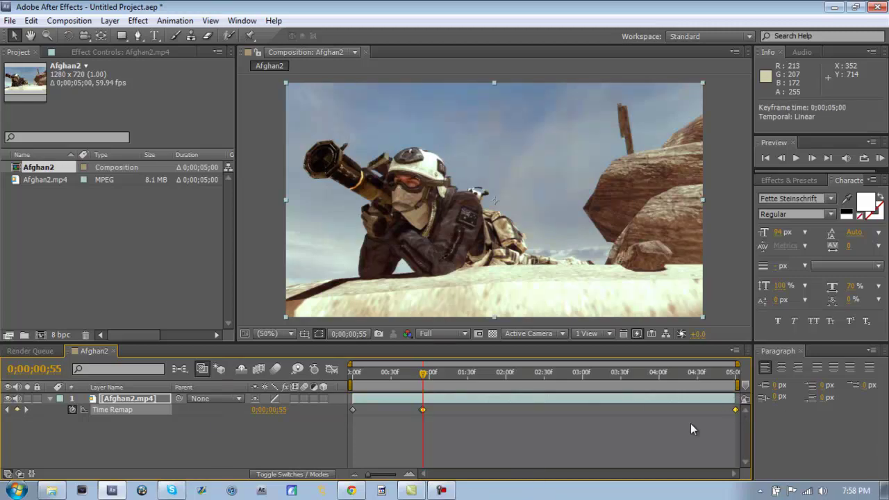
left_click_drag(424, 411, 778, 409)
left_click_drag(507, 398, 439, 397)
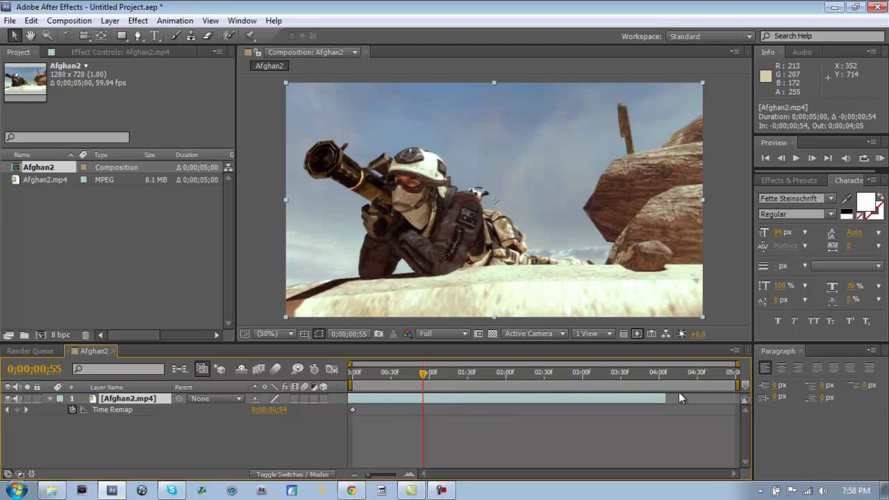
Extend the Afghan2.mp4 layer to the end of the composition and scrub through the held frame, stopping at 0;00;01;25
left_click_drag(663, 398, 715, 402)
left_click_drag(417, 378, 514, 372)
left_click_drag(574, 360, 405, 370)
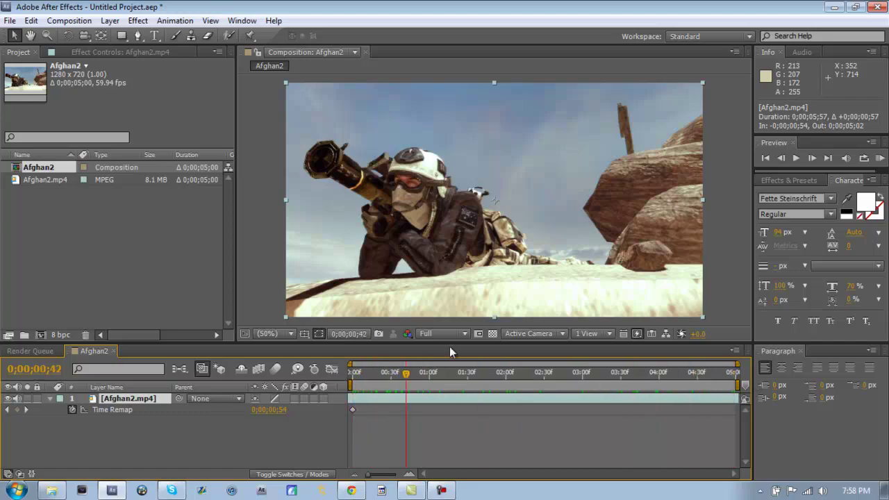
left_click_drag(450, 352, 462, 354)
Add a text layer reading "Flow Tutorial" near the upper edge of the frame
left_click(154, 35)
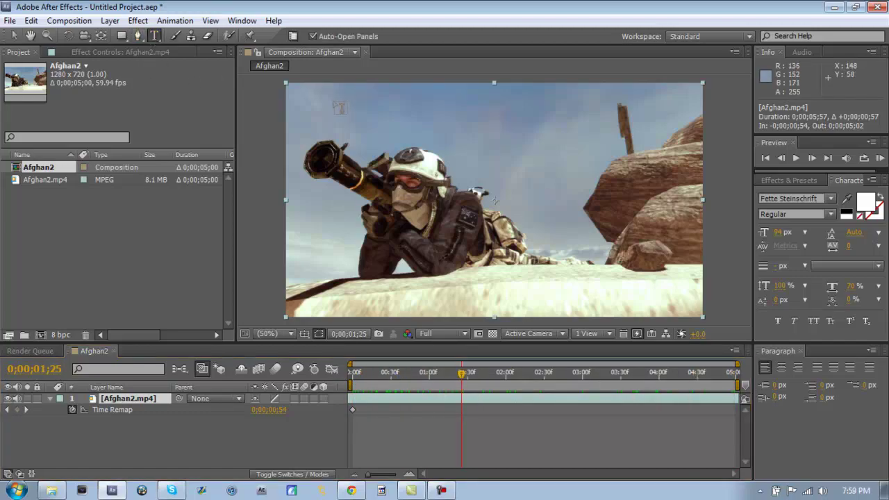
left_click(338, 108)
type("Flow")
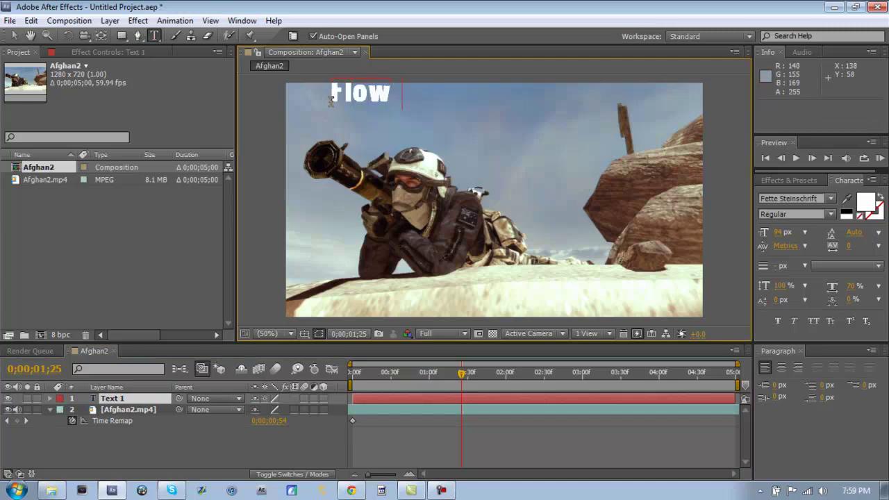
type(" Tutorial")
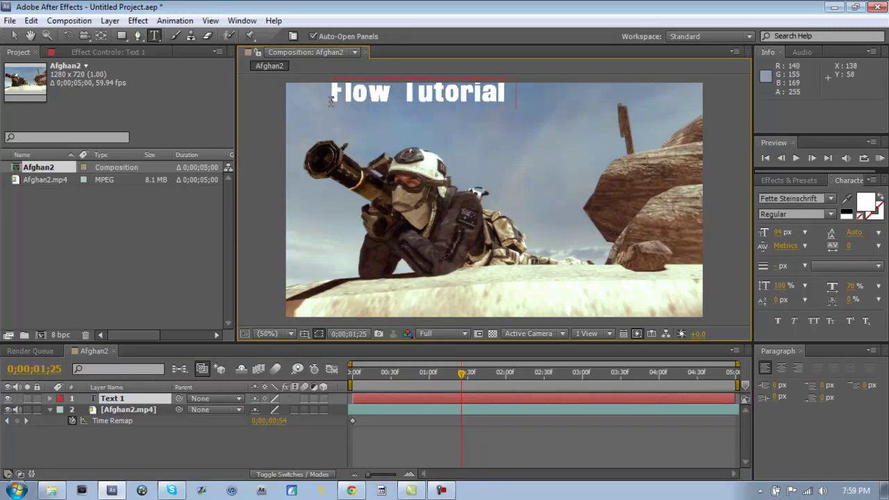
key("KP_Enter")
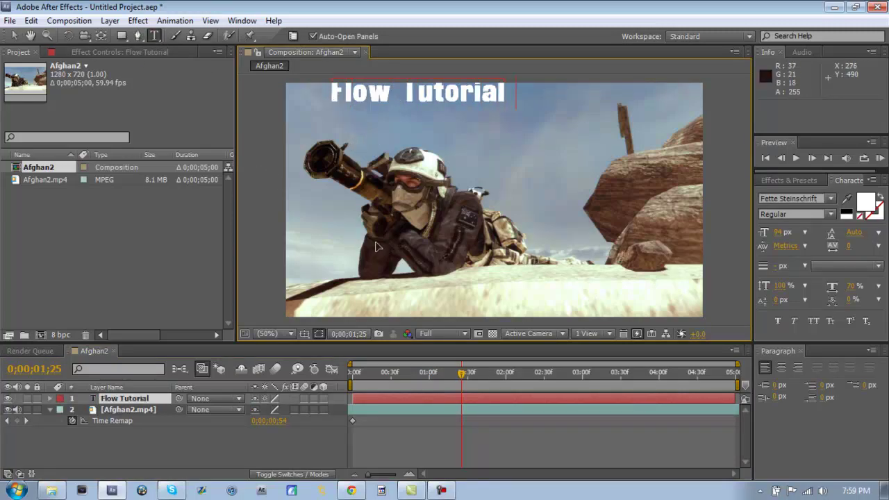
left_click(14, 35)
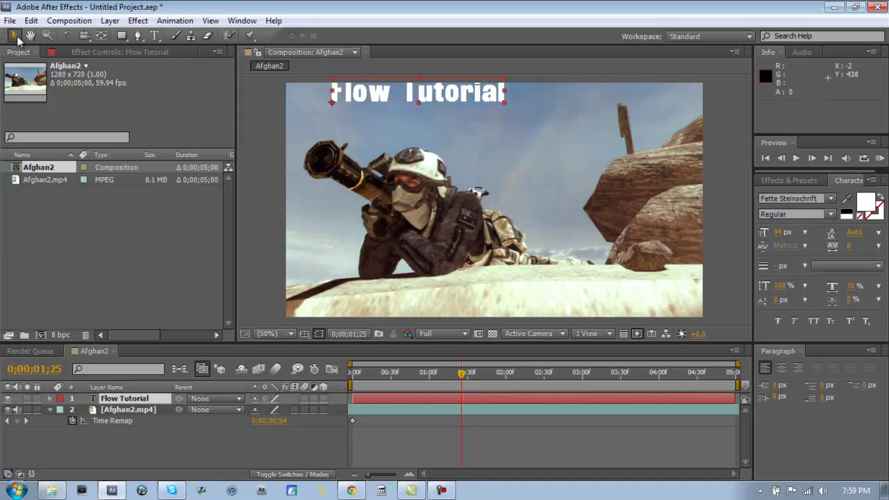
Add a second text layer reading "Episode One" over the middle of the soldier
left_click(154, 36)
left_click(345, 215)
type("Episode")
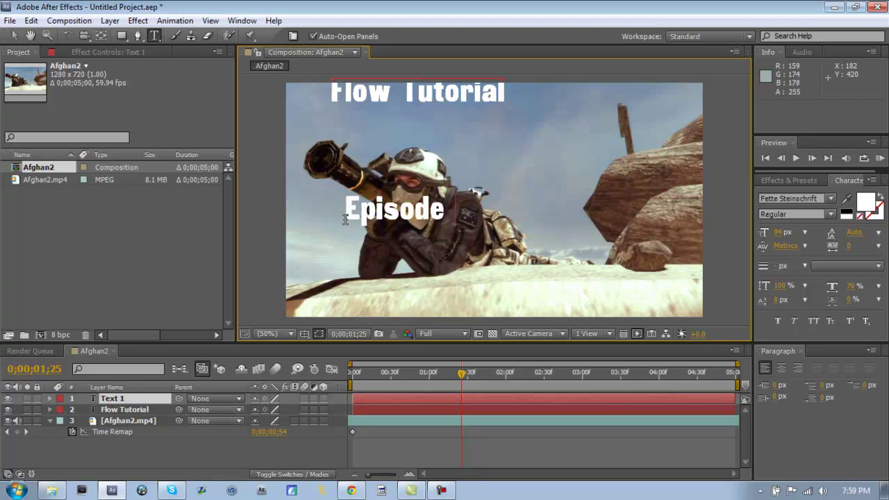
type(" One")
key("ctrl+a")
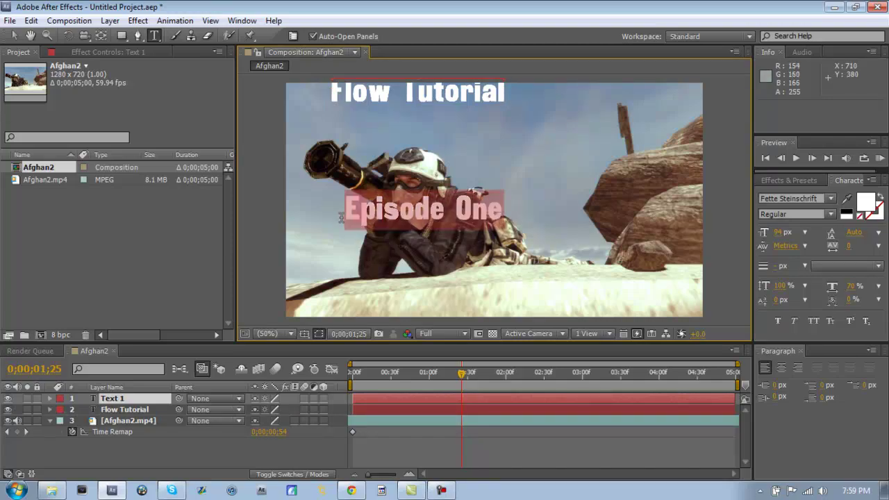
left_click(13, 36)
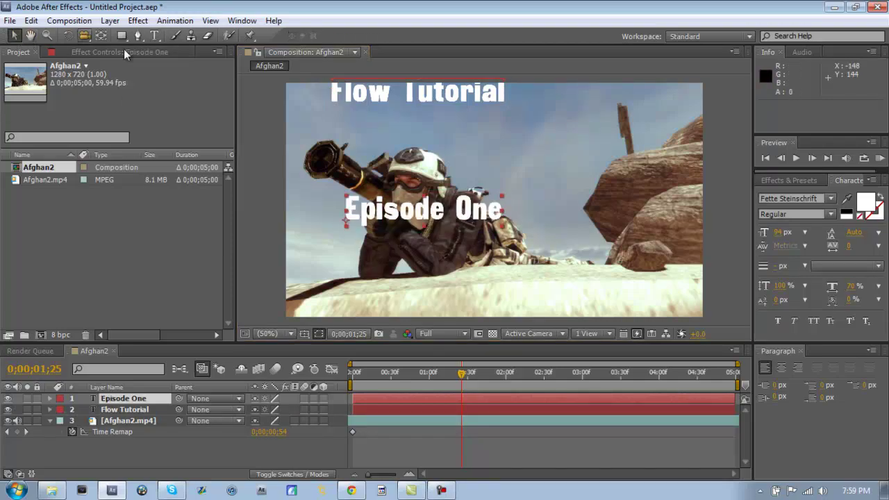
Enlarge the "Flow Tutorial" text and place it in the frame's upper-left area at about 22, 198
left_click(344, 97)
left_click_drag(435, 110, 416, 158)
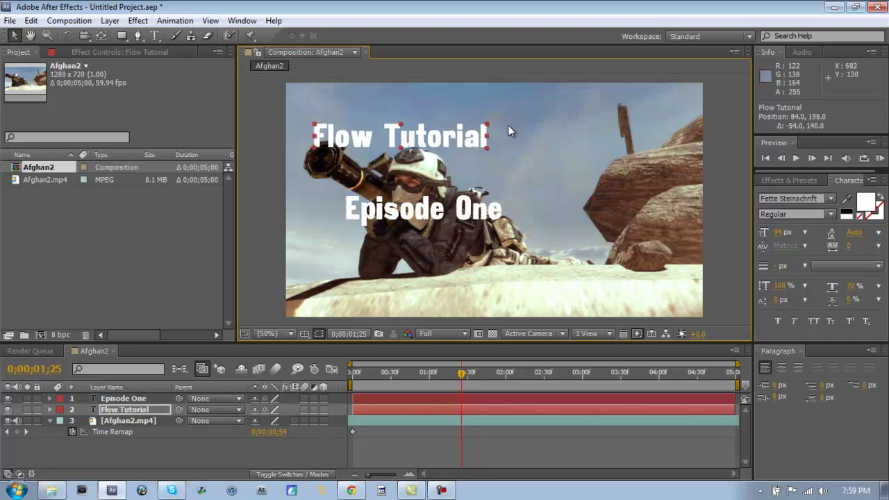
left_click_drag(487, 125, 469, 120)
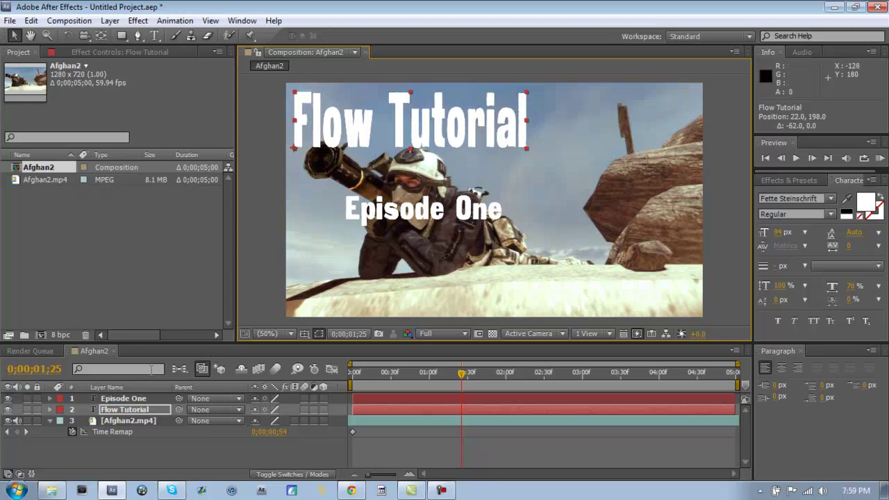
Scale the "Episode One" text to about 98%, 214% and place it below the title at about 498, 374
left_click(148, 394)
left_click_drag(503, 200, 602, 148)
left_click_drag(554, 176, 601, 156)
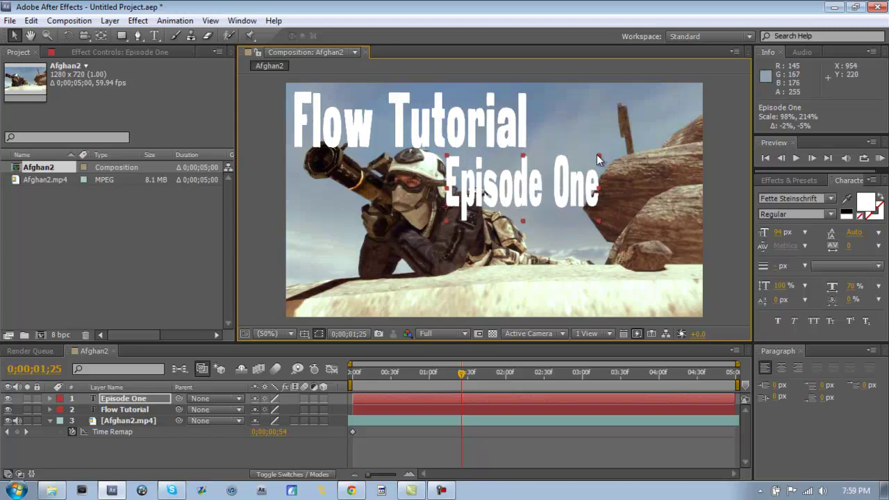
left_click_drag(569, 177, 573, 175)
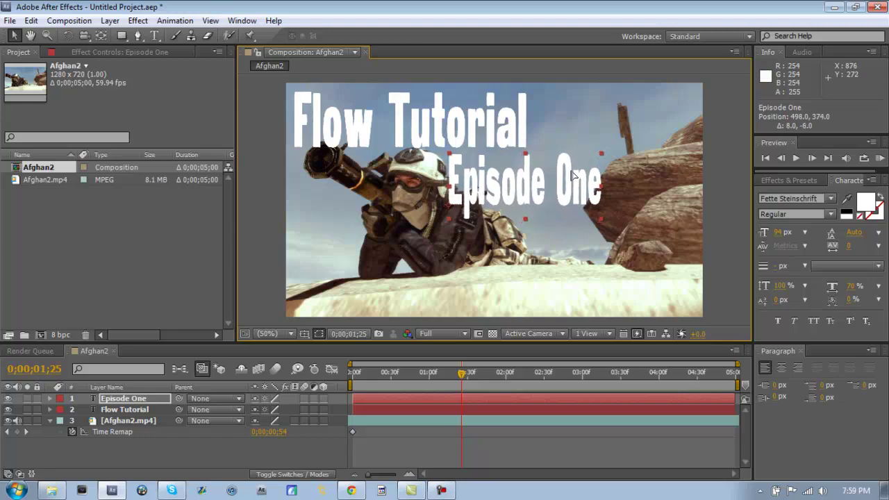
Pre-compose the Episode One text layer, moving all attributes into the new composition and keeping the suggested name
left_click(538, 251)
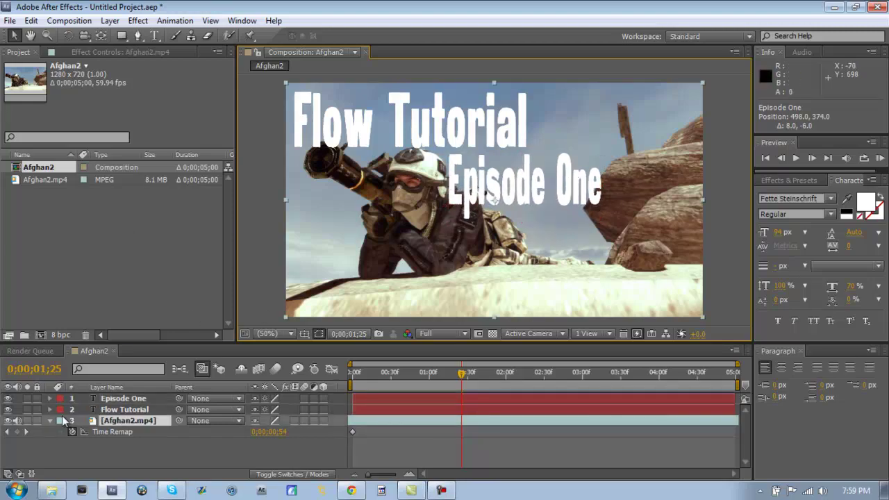
left_click(106, 409)
left_click(125, 398)
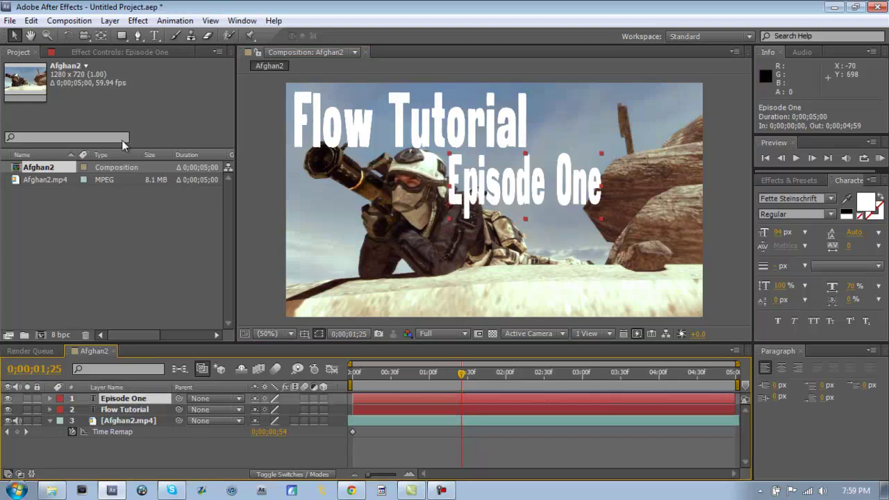
left_click(110, 20)
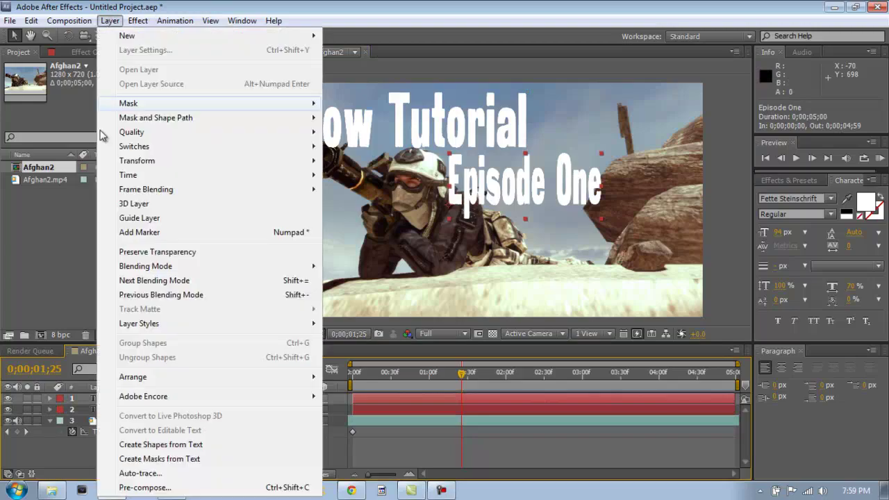
left_click(140, 473)
left_click(572, 124)
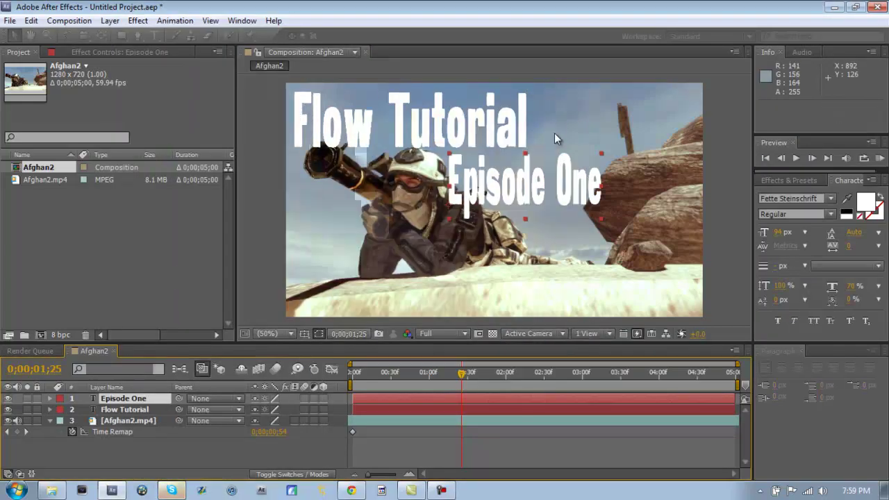
left_click(110, 20)
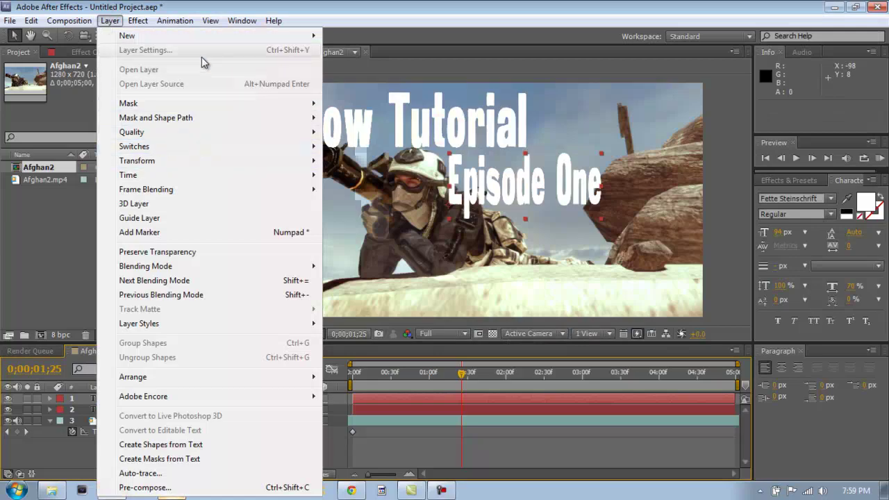
left_click(169, 490)
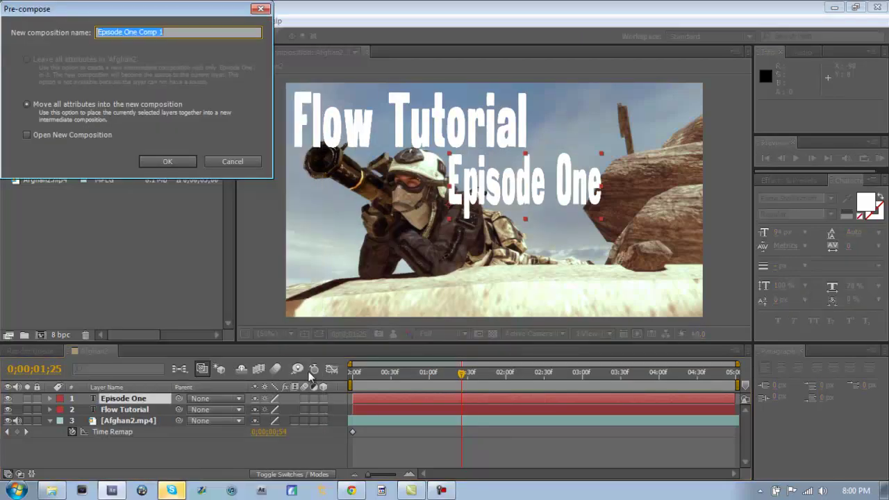
left_click(167, 163)
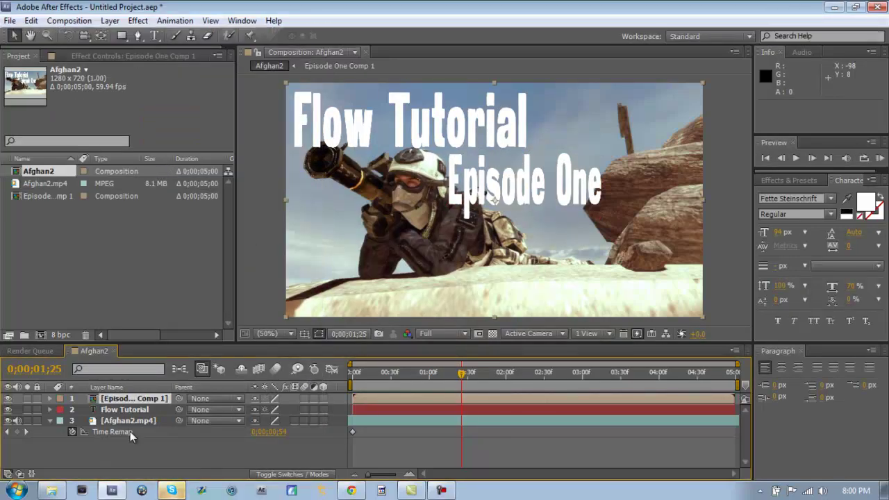
Pre-compose the Flow Tutorial text layer, moving all its attributes into a new composition with the suggested name
left_click(137, 413)
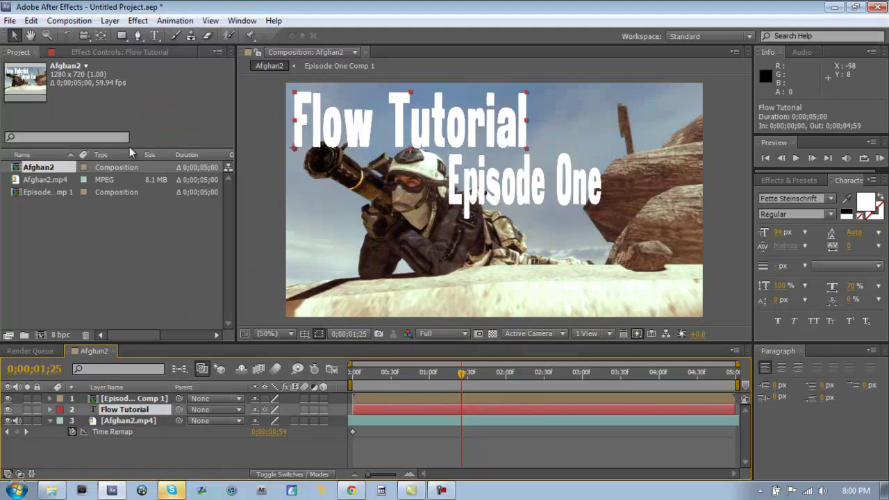
left_click(110, 20)
left_click(168, 490)
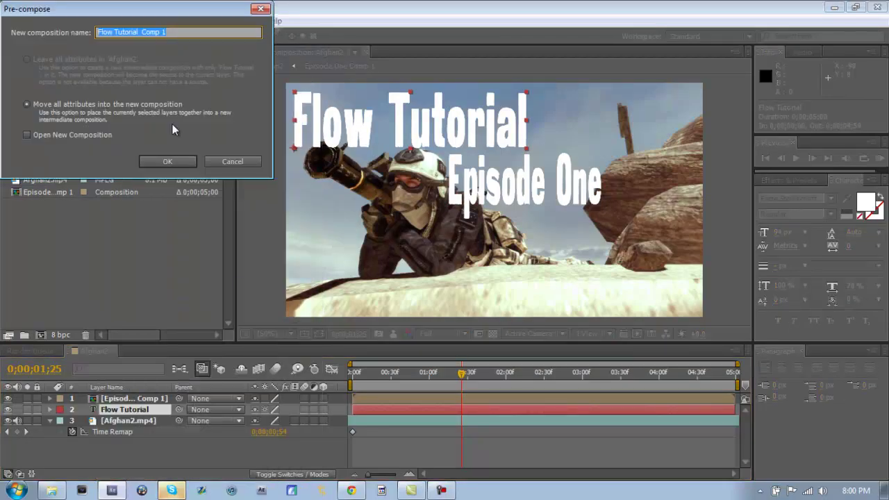
left_click(172, 163)
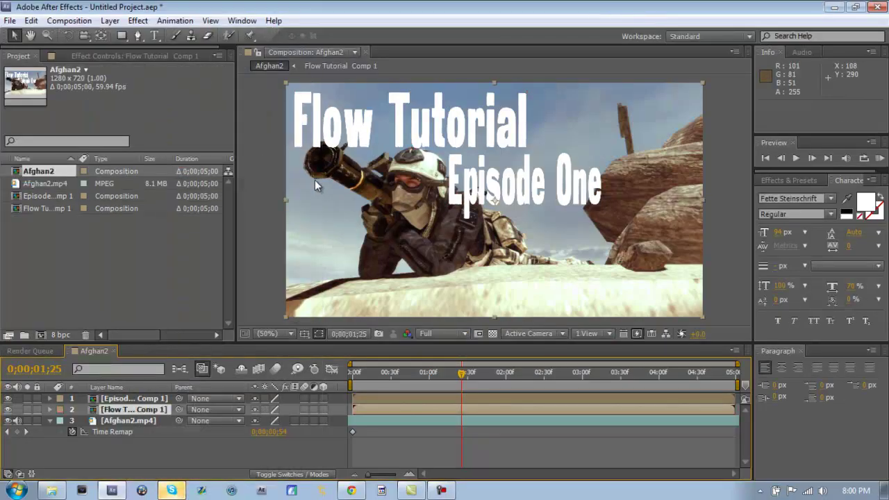
Rename the pre-composed Flow Tutorial layer as Flow
left_click(126, 412)
right_click(126, 413)
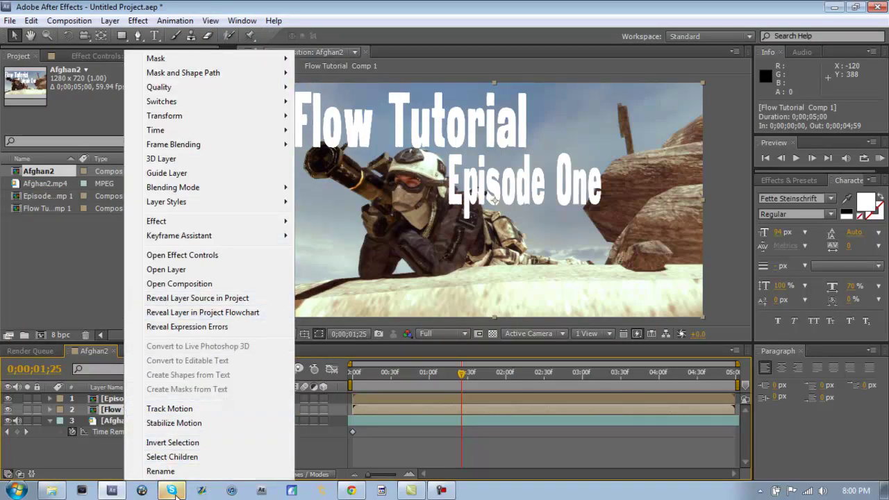
left_click(166, 472)
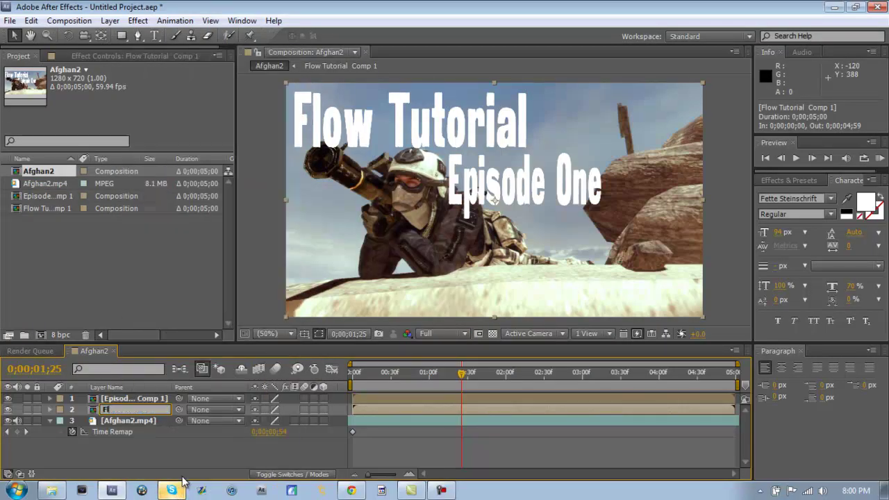
key("Return")
Rename the pre-composed Episode One layer as Episode and select the Flow layer
left_click(132, 396)
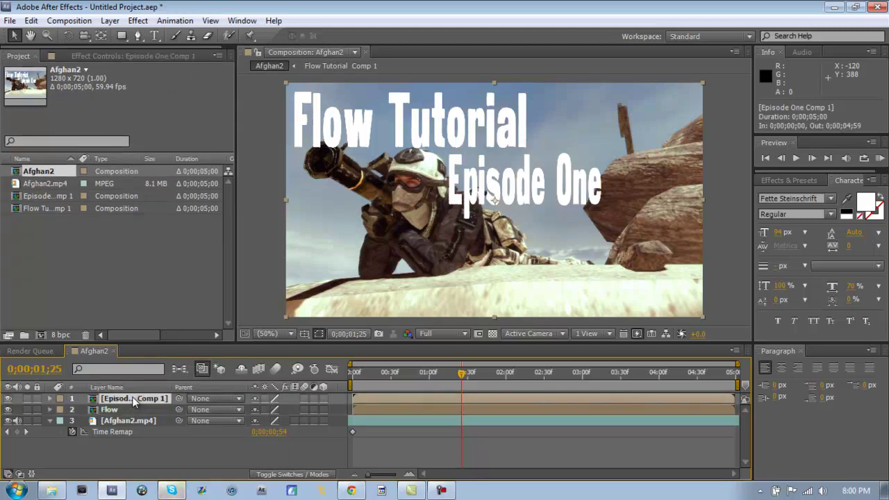
right_click(132, 397)
left_click(170, 474)
type("Episode")
key("Return")
left_click(122, 408)
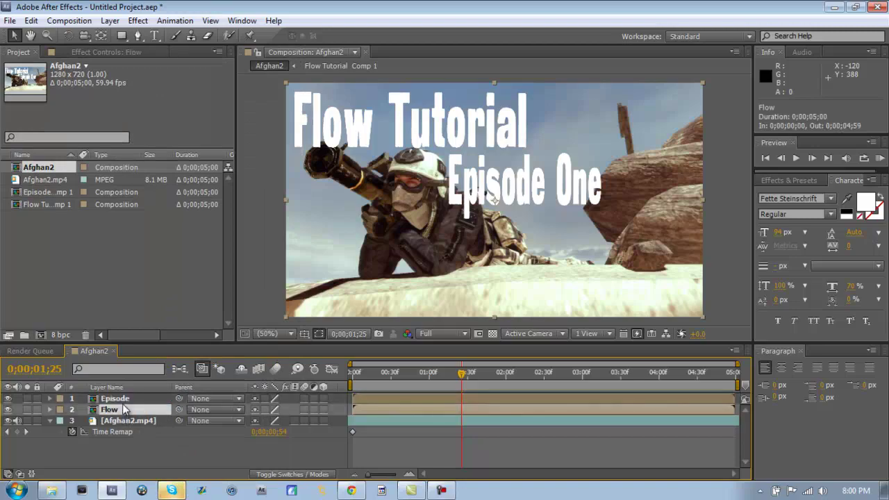
Select the Flow layer and hide it so the soldier behind the title is fully exposed
left_click(123, 399)
left_click(111, 409)
left_click(114, 399)
left_click(111, 409)
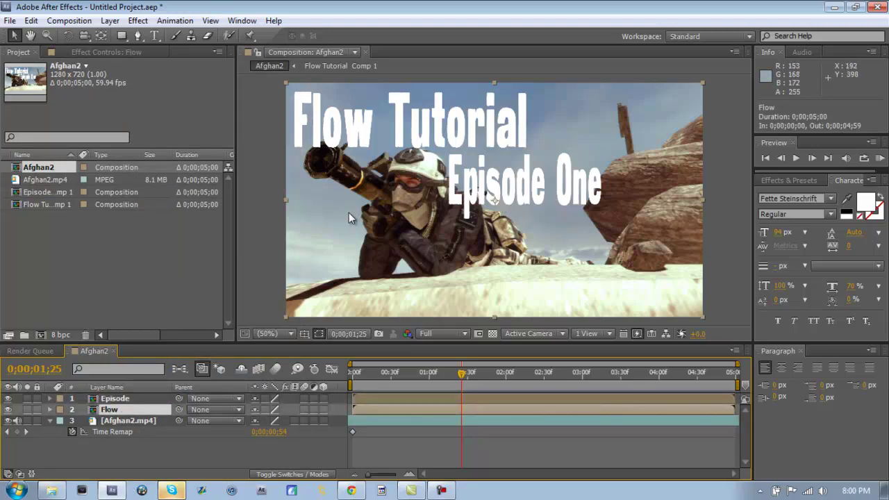
left_click(7, 410)
Use the Pen tool on the Flow layer to trace a mask along the upper edge of the rocket launcher
key("g")
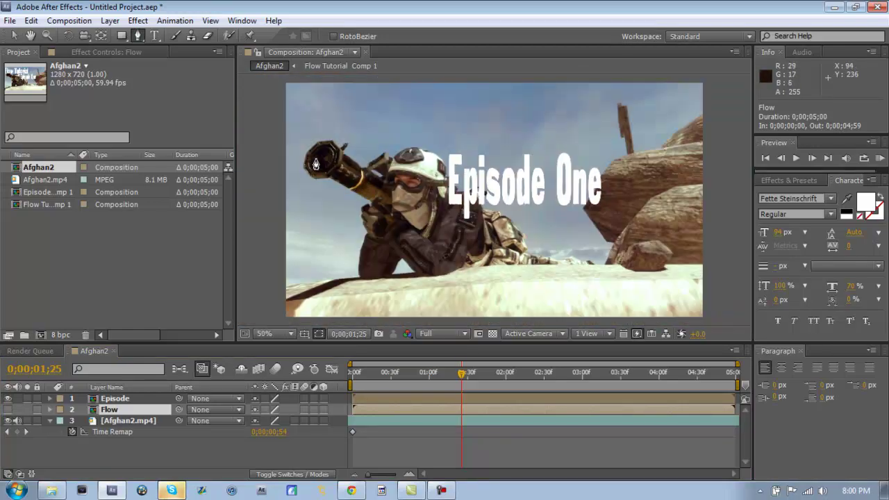
key("slash")
left_click(294, 191)
left_click(304, 184)
left_click(313, 179)
left_click(334, 179)
left_click(345, 185)
left_click(354, 190)
left_click(362, 186)
left_click(362, 205)
left_click(372, 213)
left_click(386, 221)
left_click(399, 232)
left_click(408, 226)
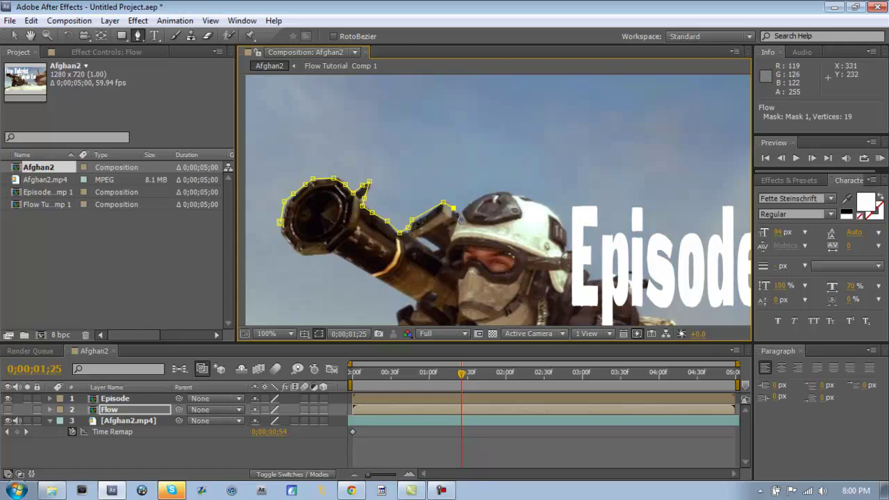
Continue the Flow mask over the top of the soldier's helmet and close it beneath the helmet and launcher
left_click(464, 211)
left_click(504, 189)
left_click(513, 192)
left_click(526, 195)
left_click(543, 204)
left_click(567, 253)
left_click(328, 272)
left_click(280, 223)
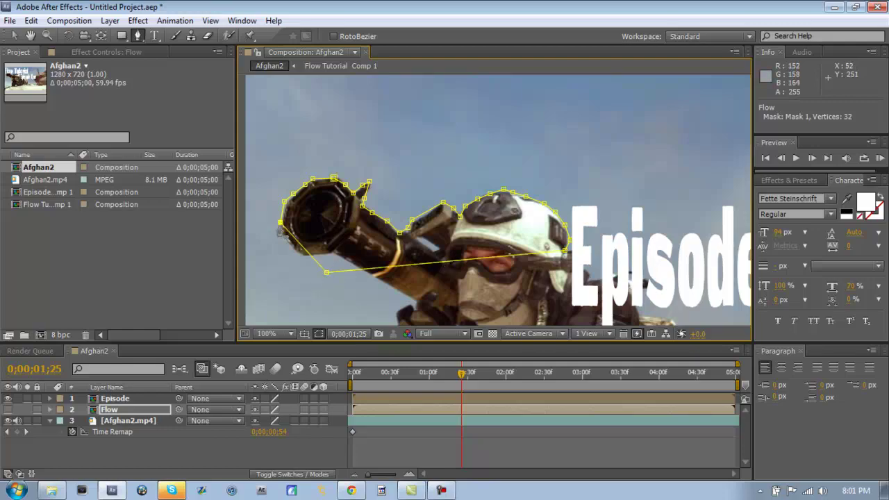
Select the Episode layer, hide it, and ready the Pen tool over the soldier's shoulder area
left_click(116, 398)
left_click(31, 36)
left_click_drag(487, 269, 250, 180)
key("g")
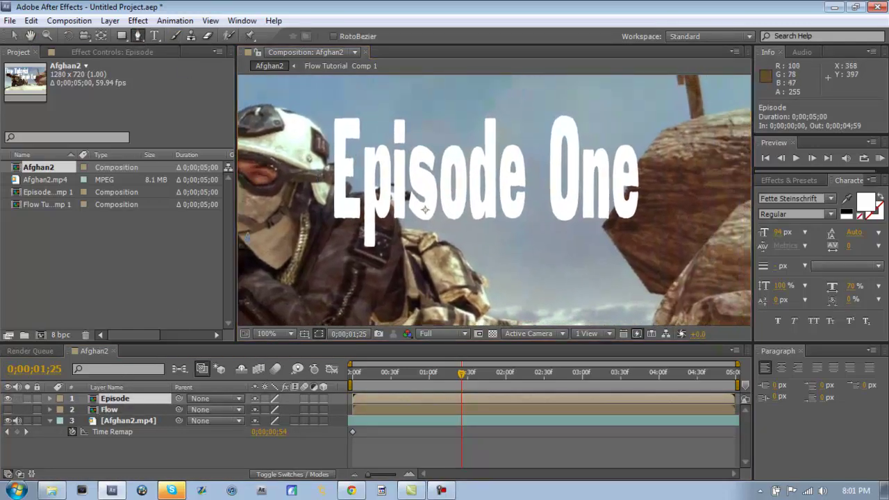
left_click(8, 398)
Trace the Episode layer's mask down the back of the helmet, along the shoulder and over the black-and-white gear behind it
left_click(317, 125)
left_click(322, 134)
left_click(328, 144)
left_click(327, 158)
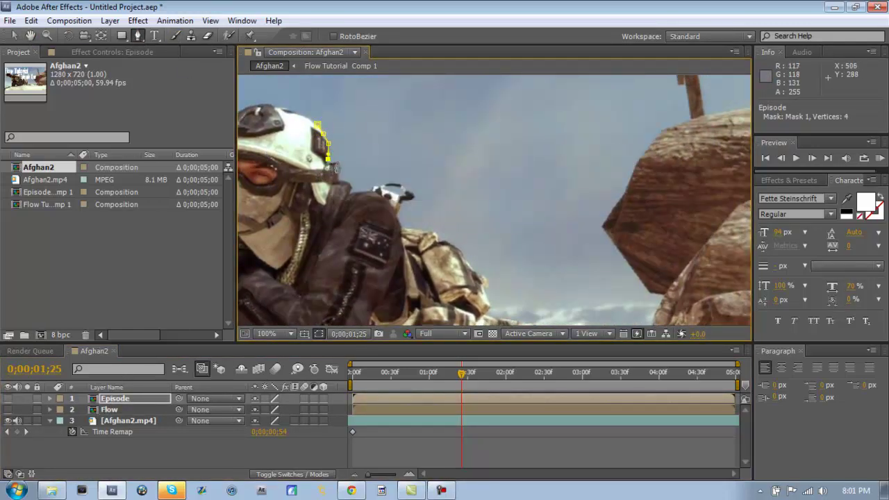
left_click(352, 190)
key("period")
left_click(348, 196)
left_click(359, 194)
left_click(554, 182)
left_click(575, 181)
left_click(594, 187)
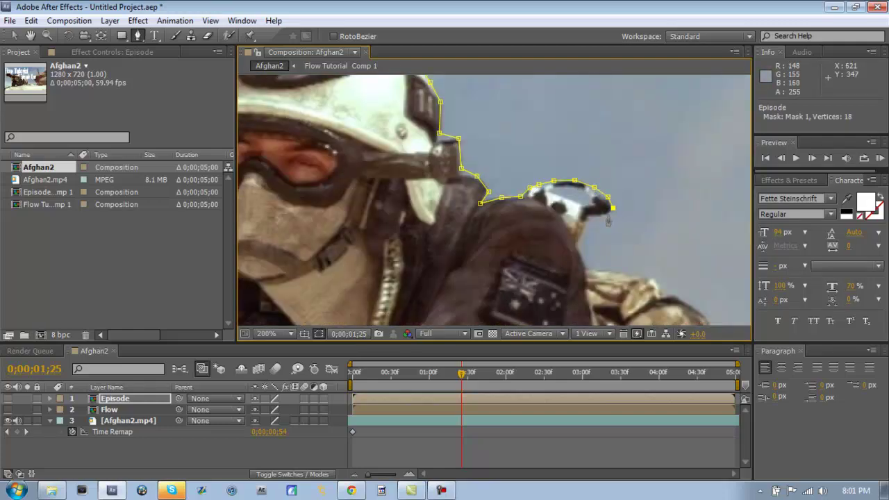
Continue the Episode mask down the soldier's back and along the outer edge of the camouflage gear
left_click(577, 252)
left_click(587, 263)
left_click(601, 275)
key("comma")
left_click(577, 244)
key("period")
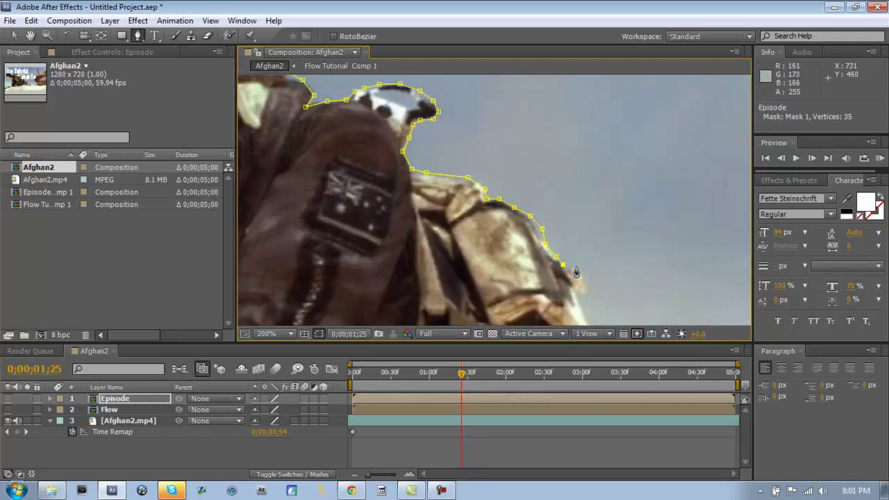
left_click(585, 310)
key("comma")
left_click(548, 273)
Check where the Episode text meets the brown rock and extend the mask up the rock's edge, keeping the layer hidden
left_click(8, 398)
left_click(653, 184)
left_click(7, 398)
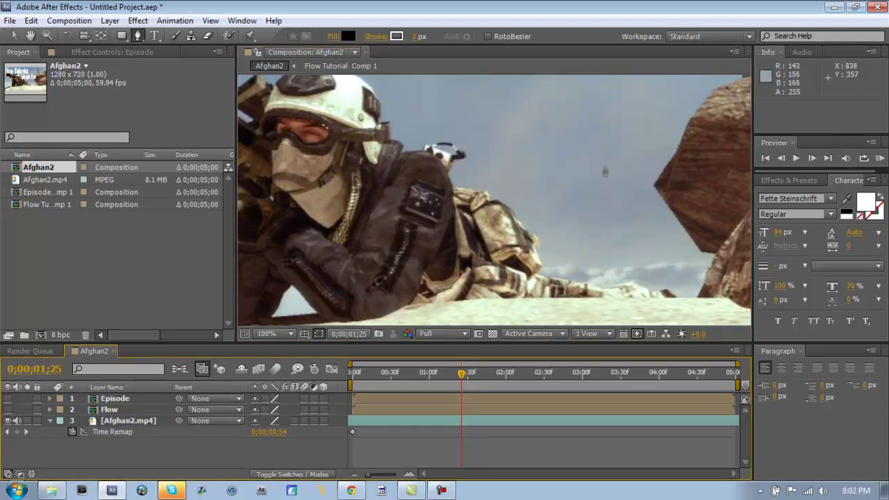
left_click(665, 164)
left_click(672, 154)
left_click(681, 134)
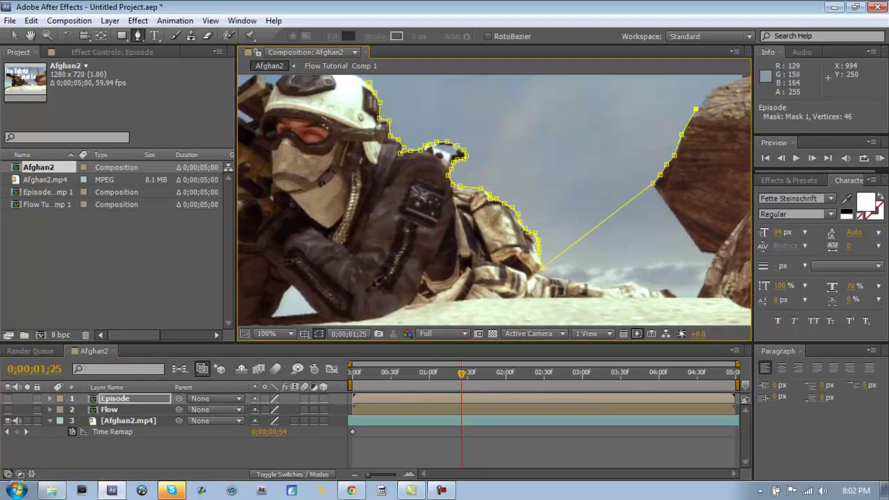
Close the Episode mask below the rock and across the soldier's body, and make the layer visible
left_click(747, 309)
left_click(332, 296)
left_click(369, 83)
left_click(7, 399)
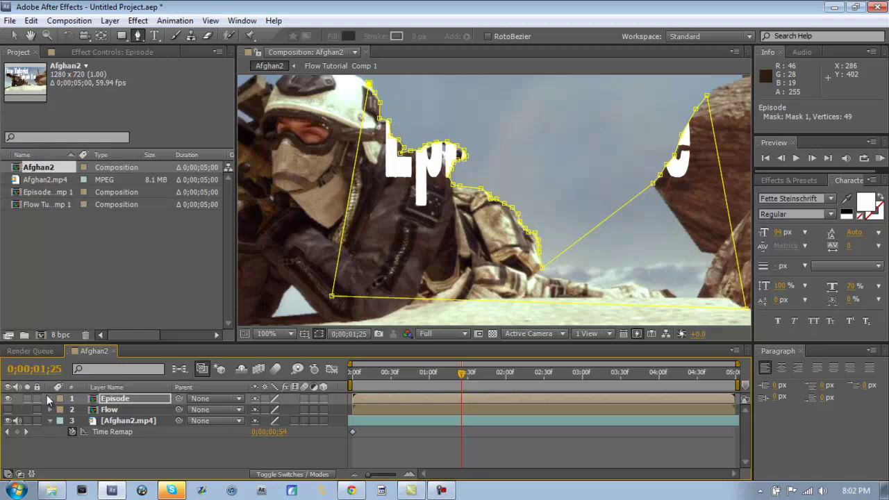
Hide the Episode layer and draw a small second mask around the sky gap in the black-and-white gear
left_click(291, 334)
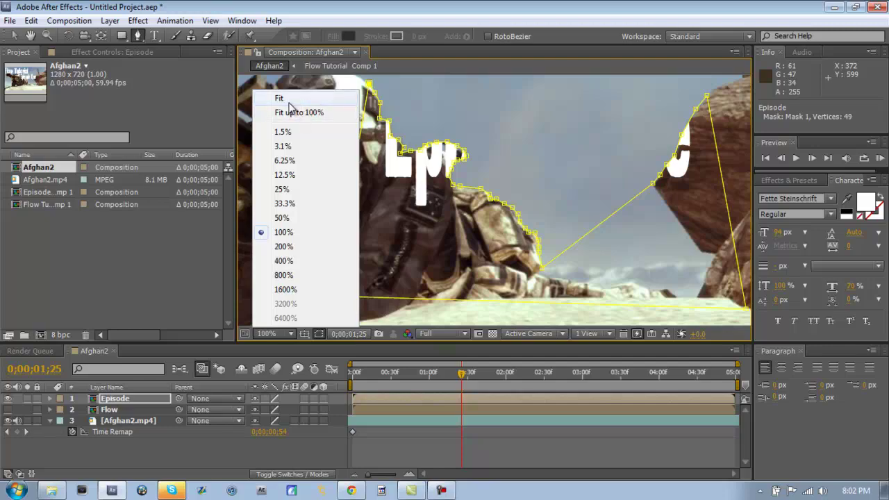
left_click(461, 169)
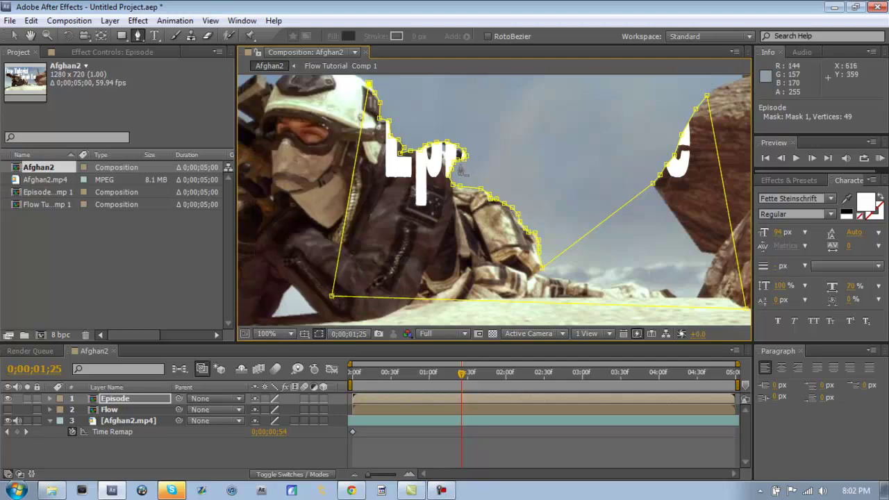
left_click(9, 402)
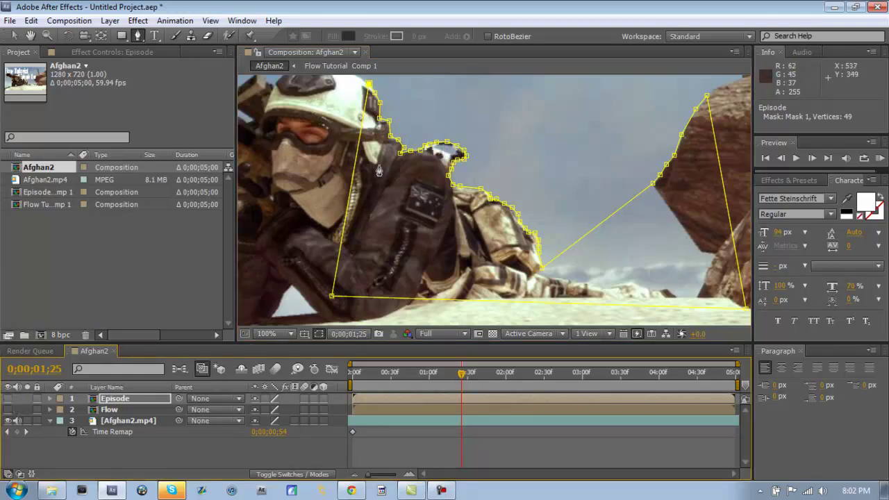
left_click(31, 36)
scroll(382, 168, "up", 1)
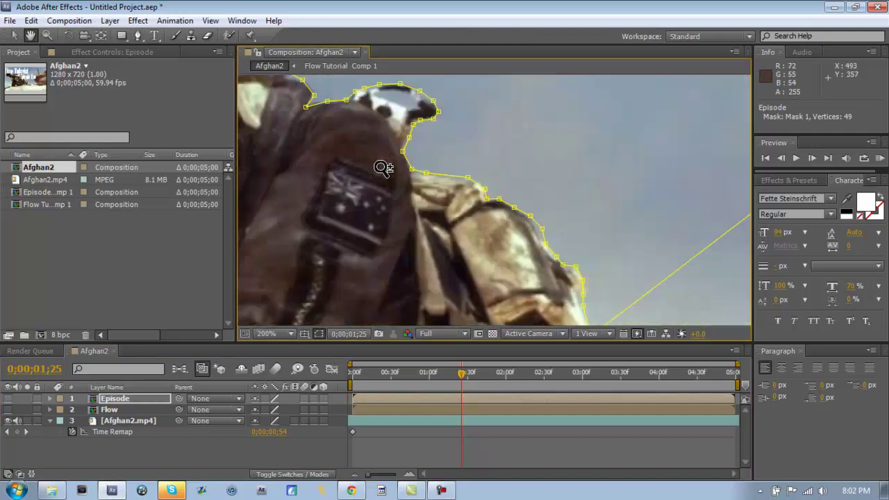
left_click(138, 35)
left_click(375, 91)
left_click(403, 91)
left_click(417, 106)
left_click(410, 108)
left_click(382, 106)
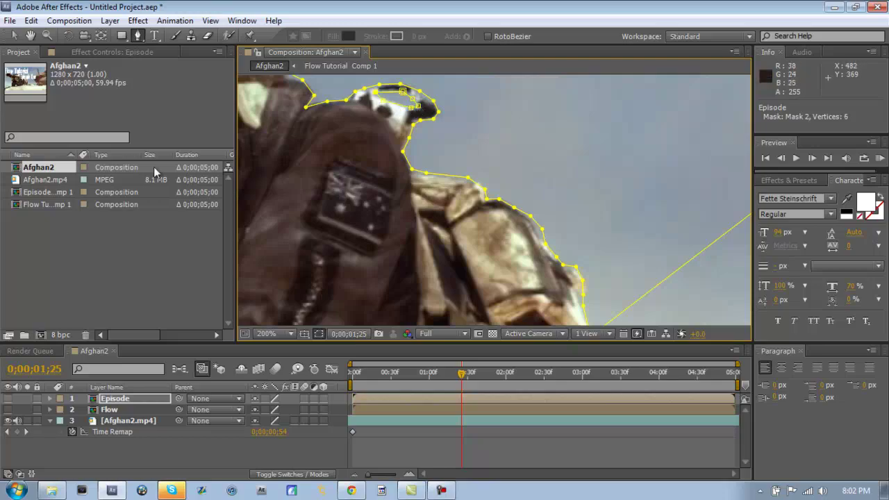
Set the Episode layer's Mask 1 mode to Subtract, show the layer, and view the whole frame
left_click(115, 398)
key("m")
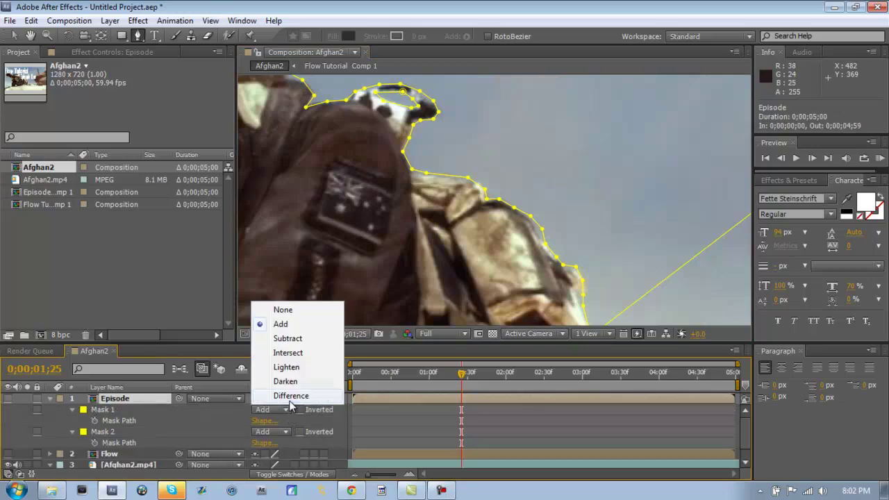
left_click(289, 338)
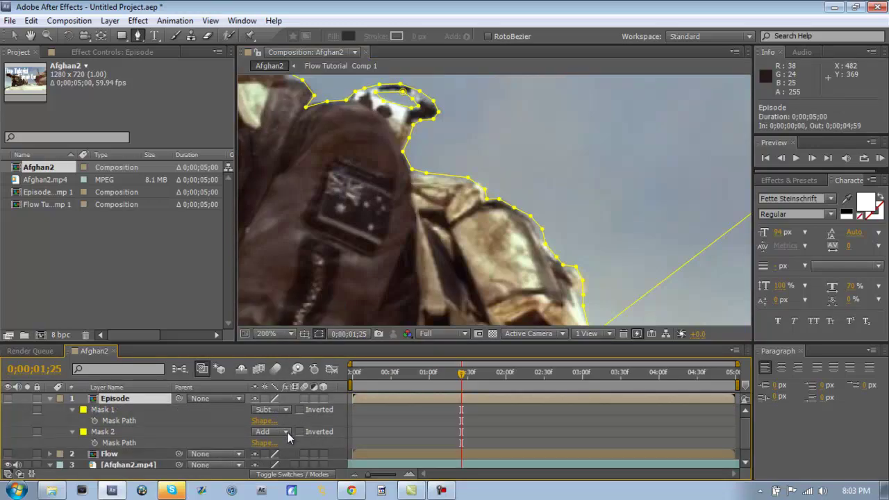
left_click(8, 398)
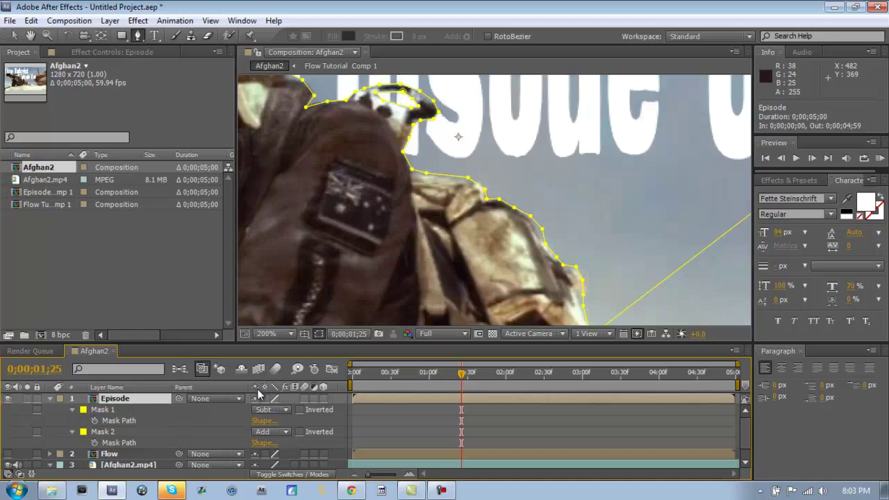
left_click(48, 398)
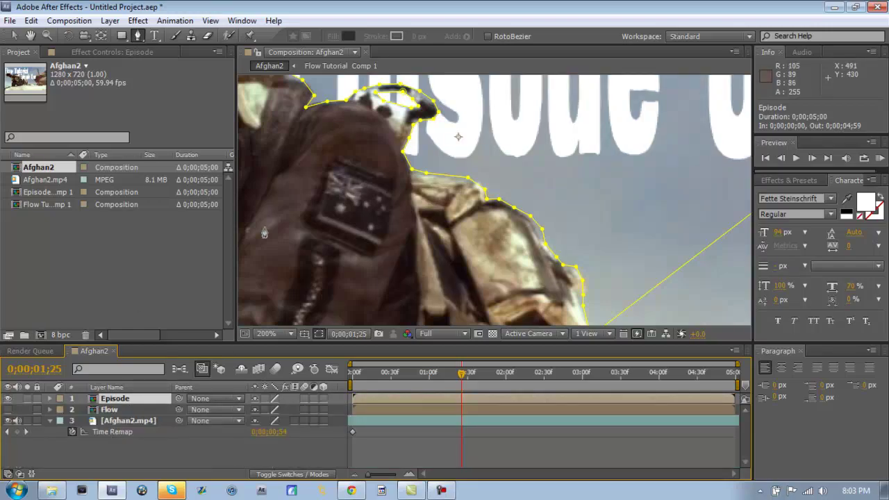
left_click(287, 333)
left_click(306, 218)
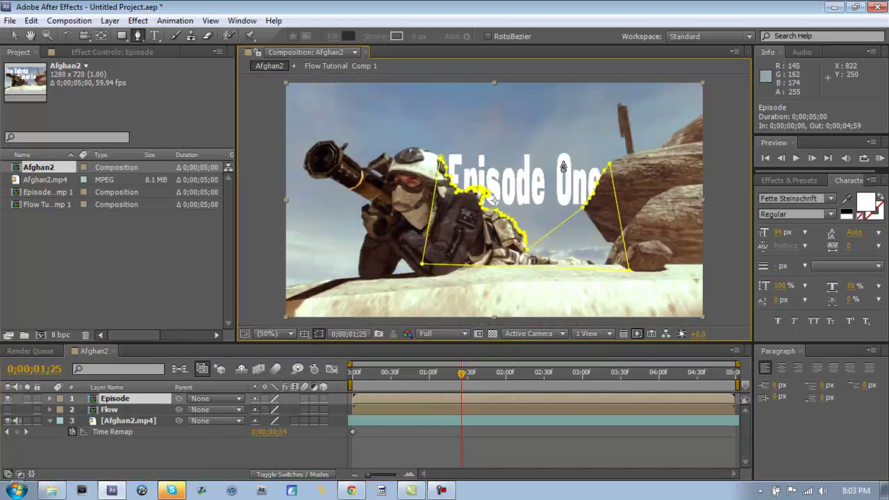
Set the Flow layer's Mask 1 mode to Subtract and make the layer visible
left_click(118, 409)
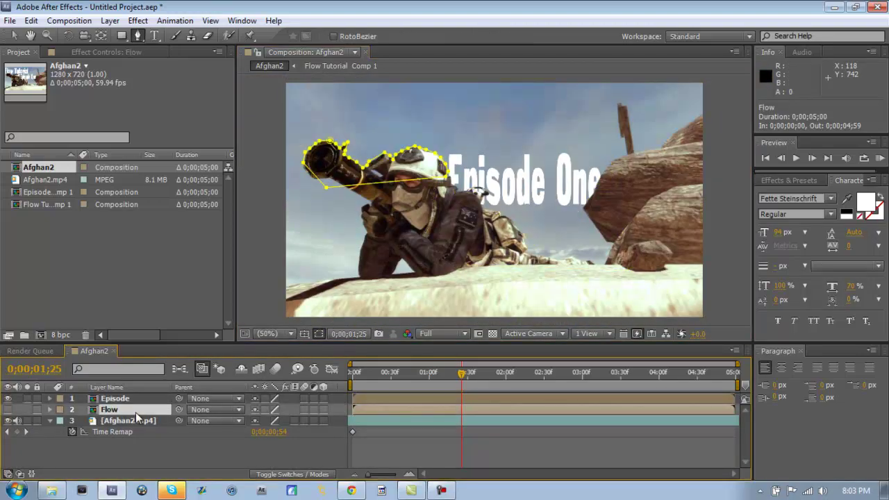
key("m")
left_click(277, 421)
left_click(300, 347)
left_click(8, 410)
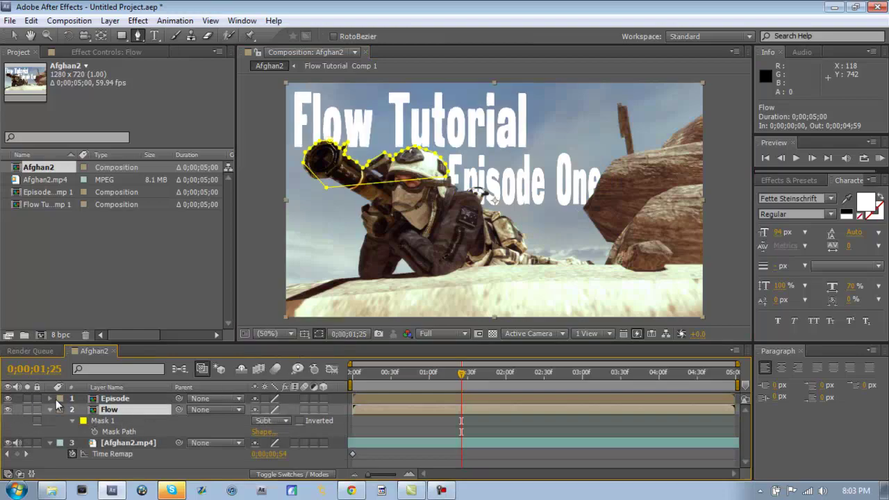
Collapse the properties of the Flow and Afghan2.mp4 layers
left_click(139, 443)
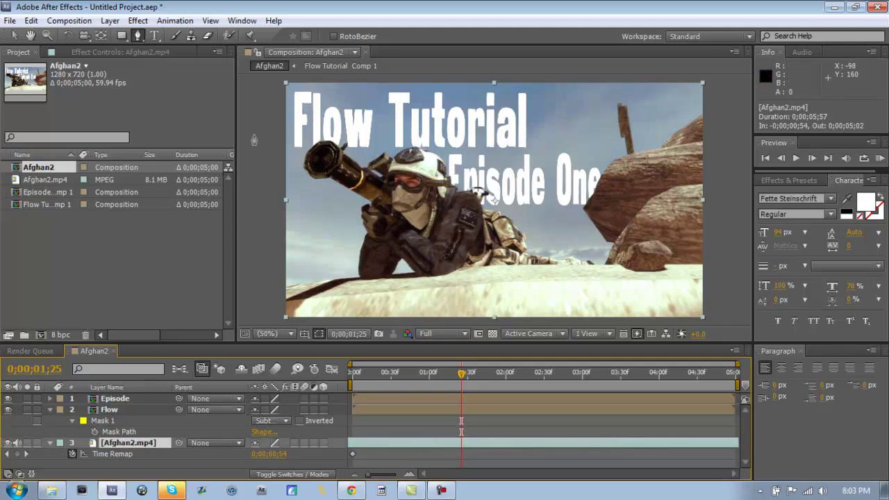
left_click(50, 409)
left_click(49, 420)
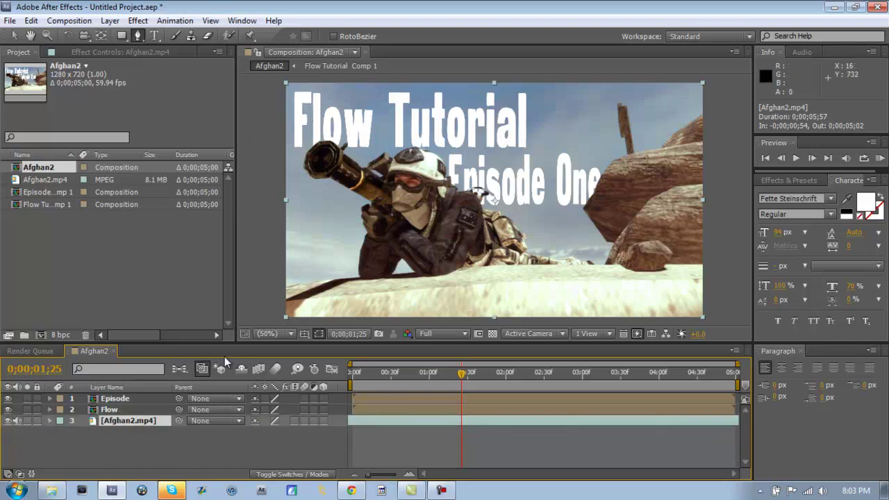
left_click(108, 409)
left_click(115, 399)
left_click(111, 410)
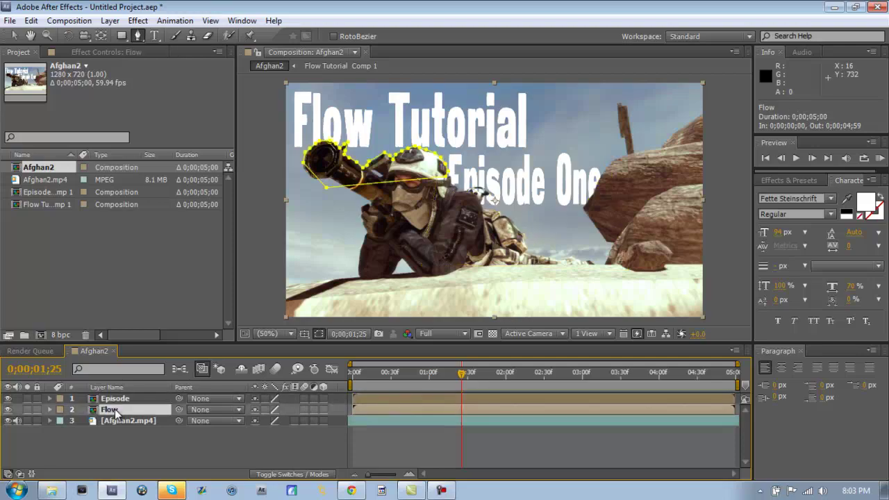
Open the Episode pre-composition, move its text to about 338, 296, and view the change in the Afghan2 composition
double_click(116, 398)
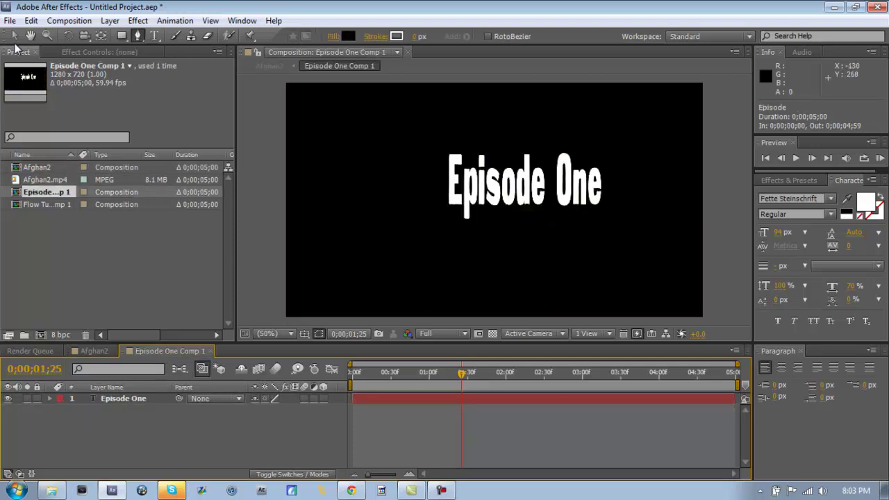
key("v")
left_click_drag(487, 177, 436, 159)
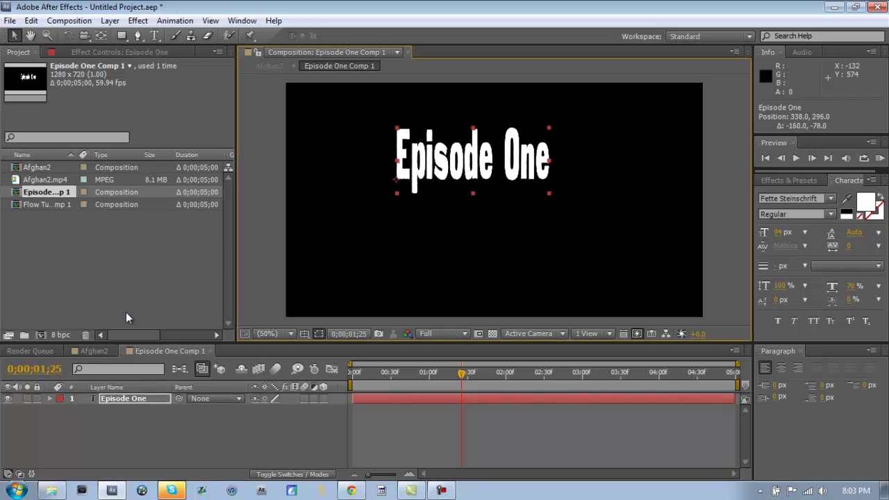
left_click(89, 358)
left_click(90, 352)
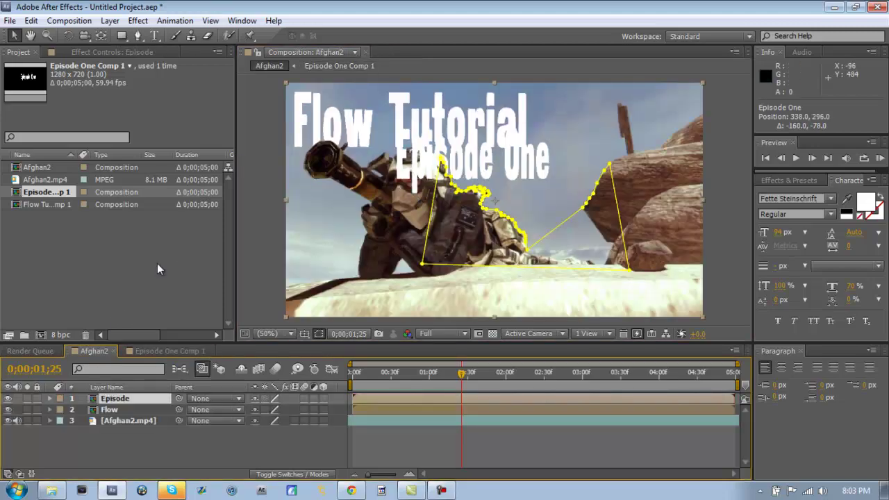
Undo the Episode One text move in its pre-composition and return to the Afghan2 composition
left_click(182, 352)
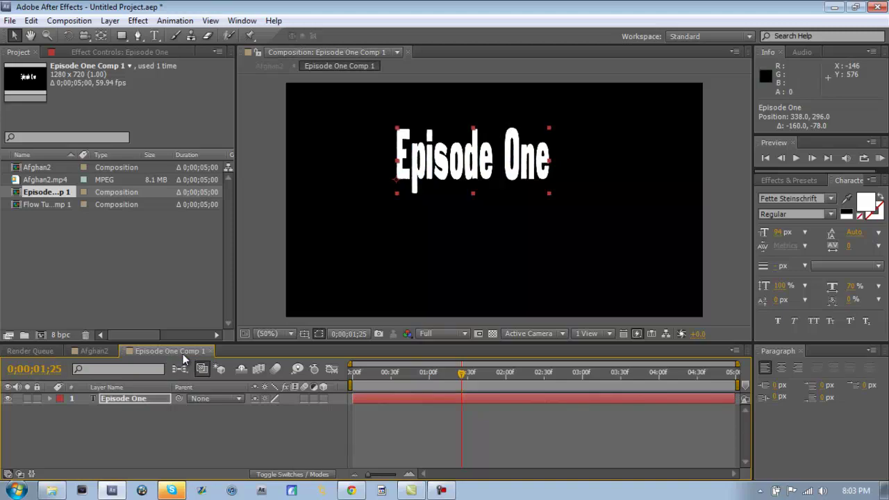
key("ctrl+z")
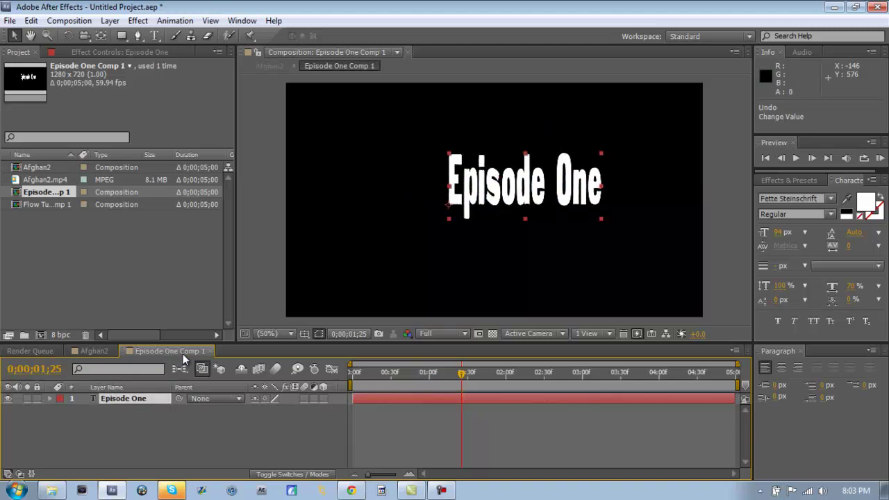
left_click(97, 351)
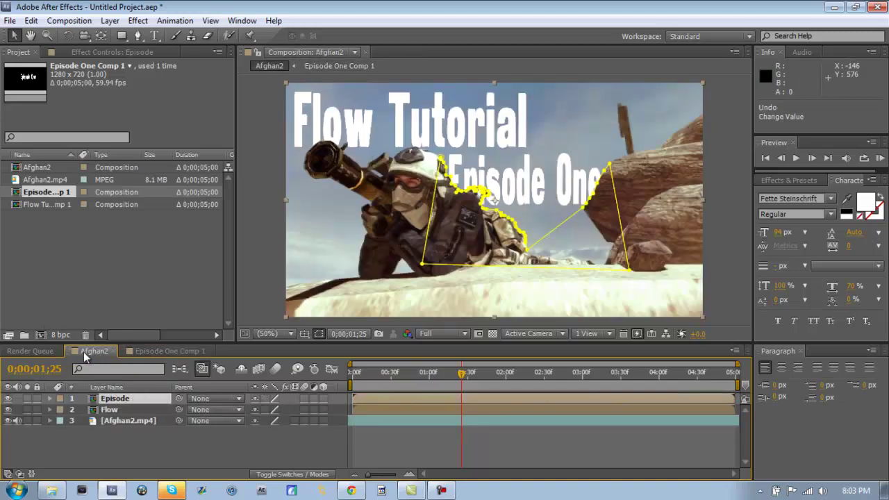
Move the current time to 0;00;00;00, search the effects for "misfire" and apply MisFire Flicker to the Episode layer
left_click(111, 420)
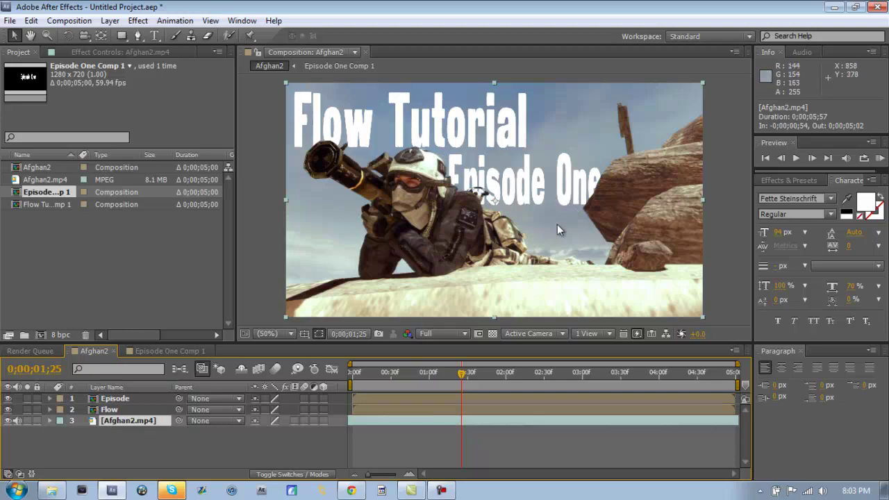
left_click_drag(463, 370, 381, 366)
left_click(808, 184)
left_click(799, 194)
type("misfire")
scroll(879, 243, "down", 1)
left_click_drag(840, 268, 611, 209)
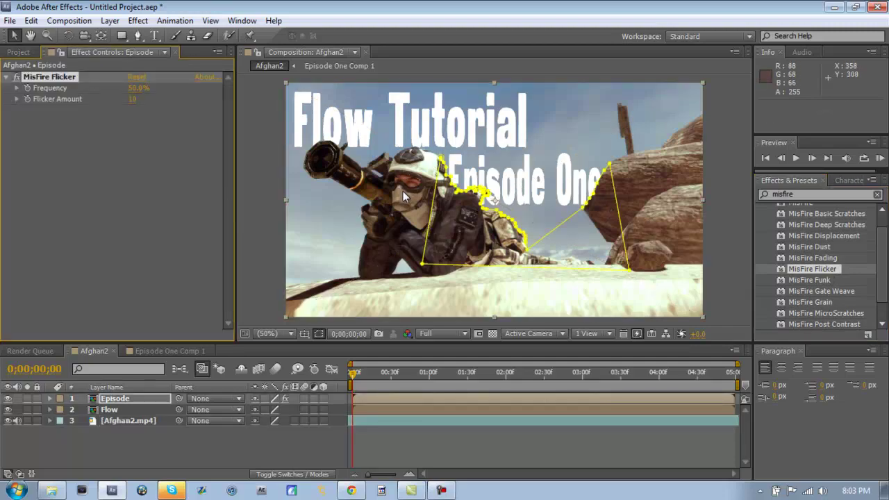
left_click(150, 422)
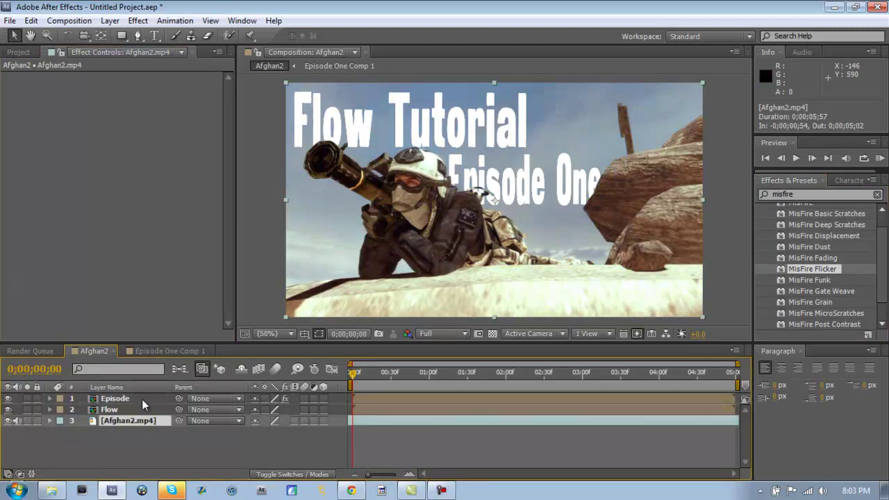
Undo the flicker on the Episode layer and apply MisFire Flicker to a new adjustment layer instead
key("ctrl+z")
key("ctrl+alt+y")
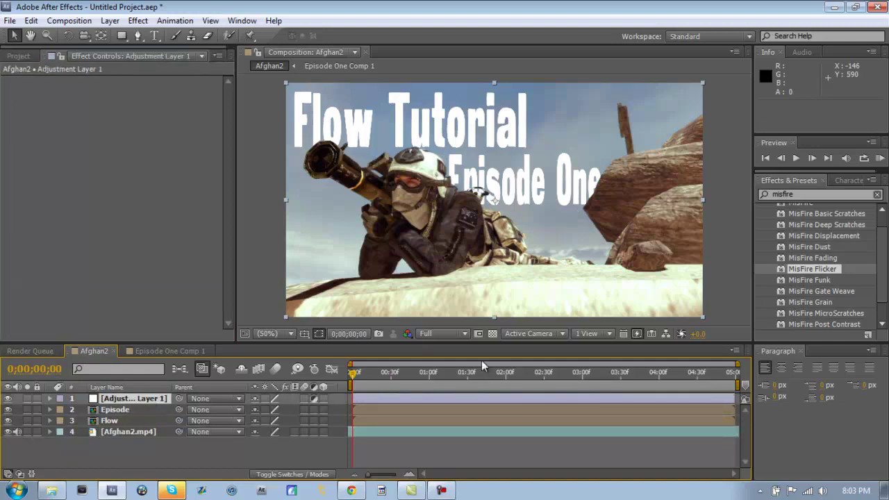
left_click_drag(811, 269, 397, 309)
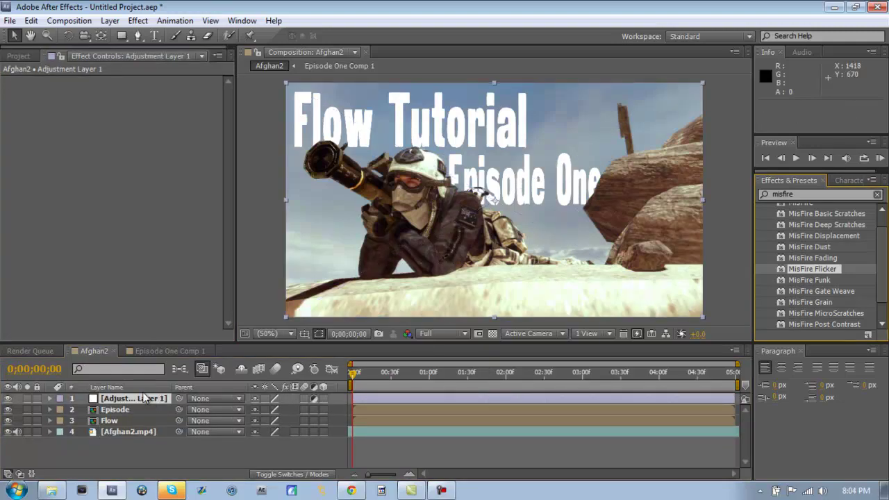
Set the MisFire Flicker frequency to 92% on the adjustment layer and run a RAM preview of the result
left_click_drag(138, 91, 162, 90)
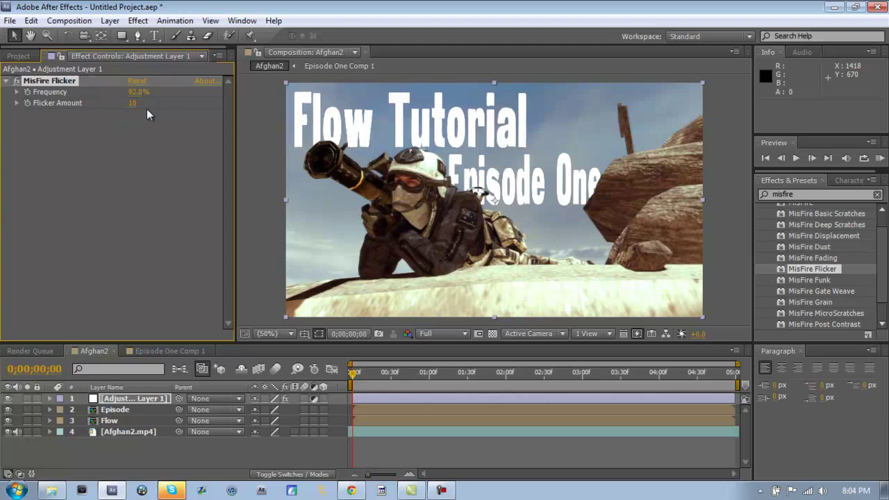
left_click(878, 159)
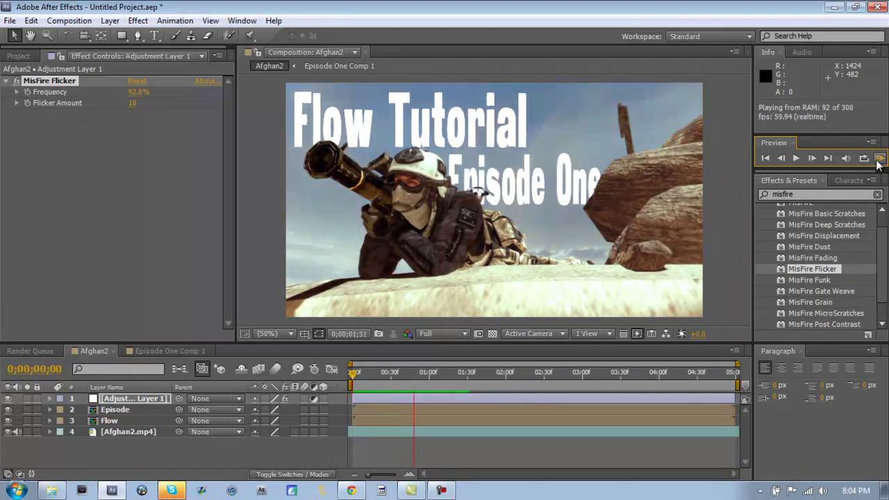
left_click(878, 160)
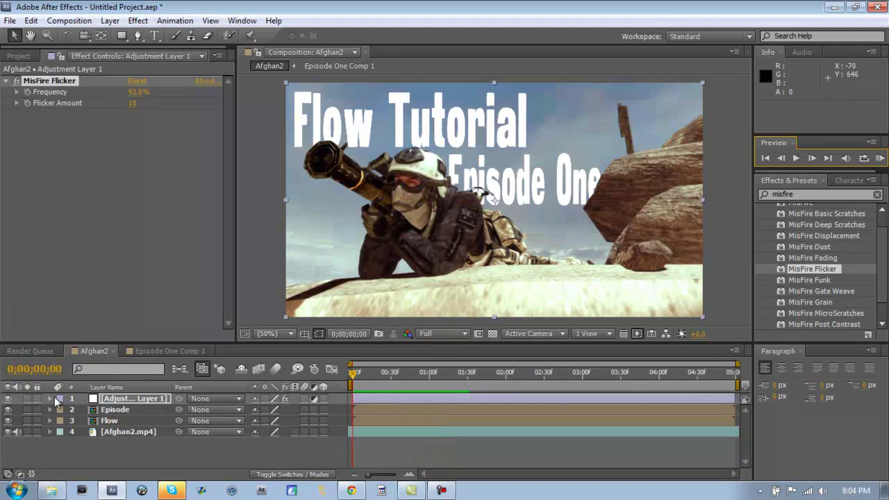
Pre-compose the Episode, Flow and Afghan2.mp4 layers together, moving all attributes into the new composition
left_click(118, 433)
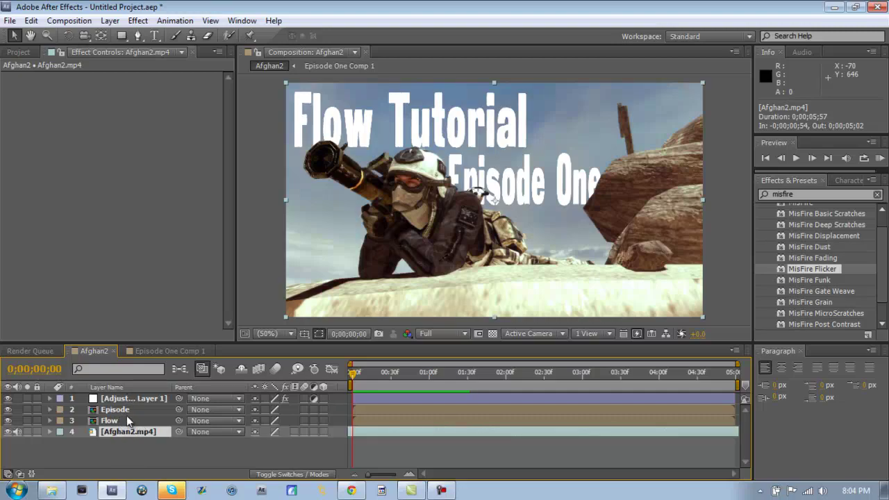
left_click(126, 417)
left_click(115, 410)
left_click(122, 430)
left_click(123, 410, "ctrl")
left_click(119, 421, "ctrl")
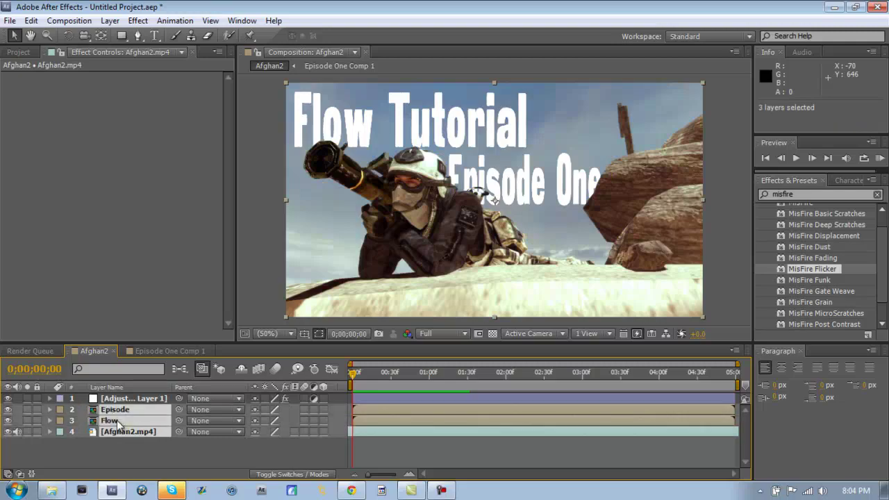
left_click(111, 21)
left_click(174, 484)
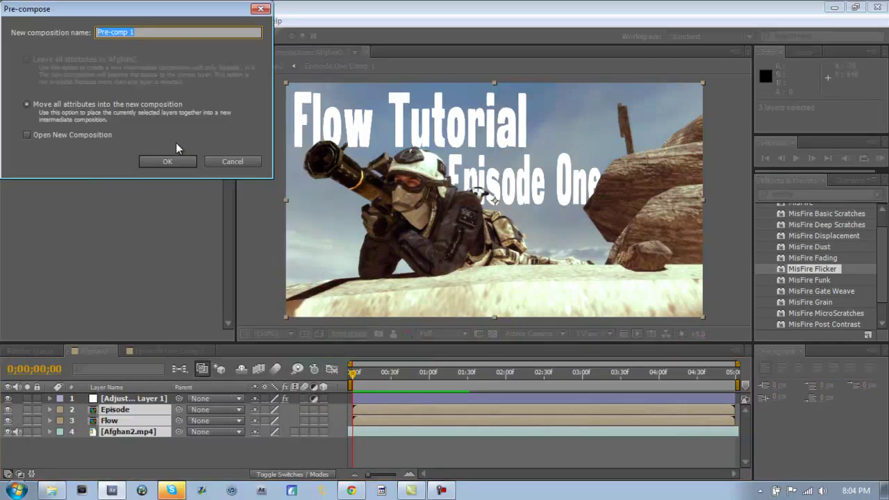
left_click(168, 161)
Scale the new pre-composition layer to 106%, collapse its properties and briefly check the Episode One composition
key("s")
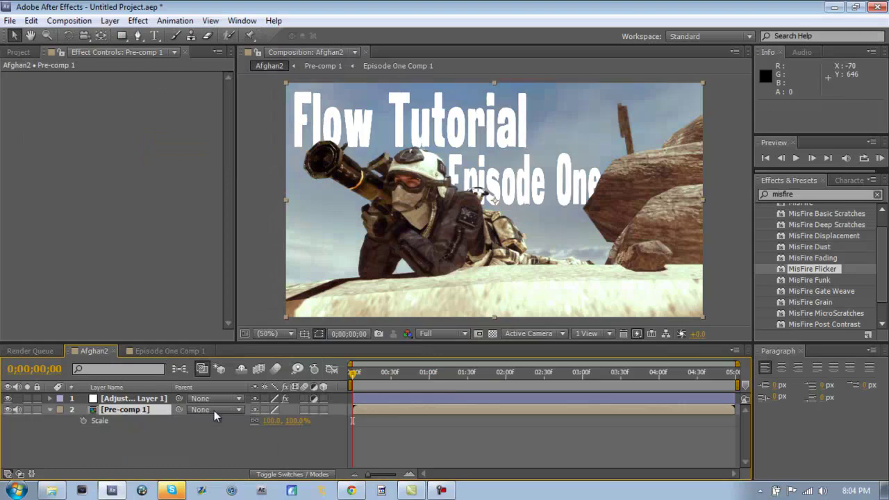
left_click(273, 421)
type("1")
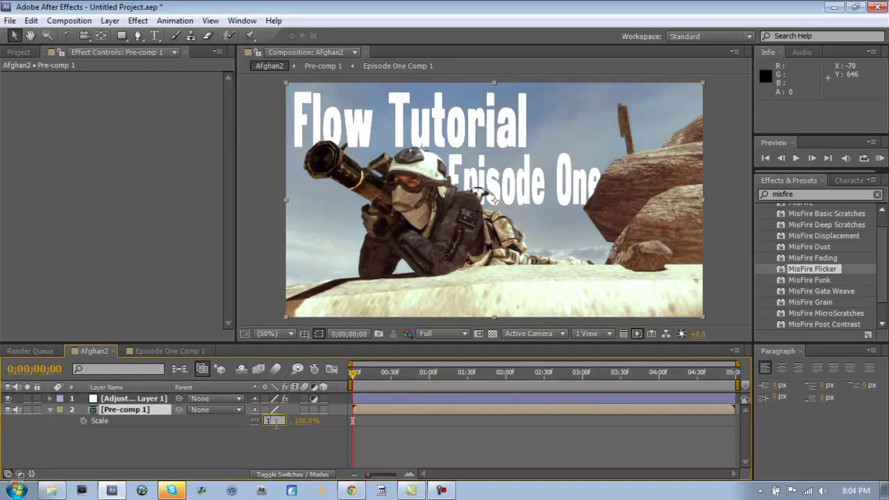
type("06")
key("Return")
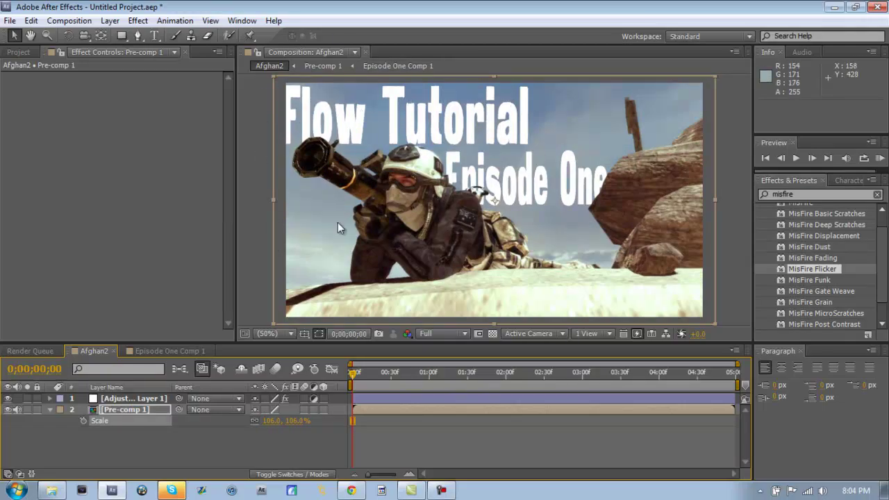
left_click(50, 410)
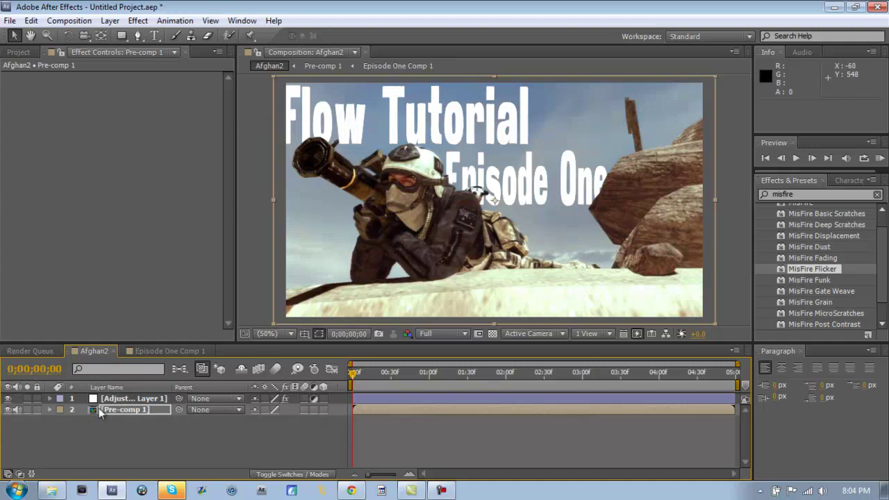
left_click(161, 355)
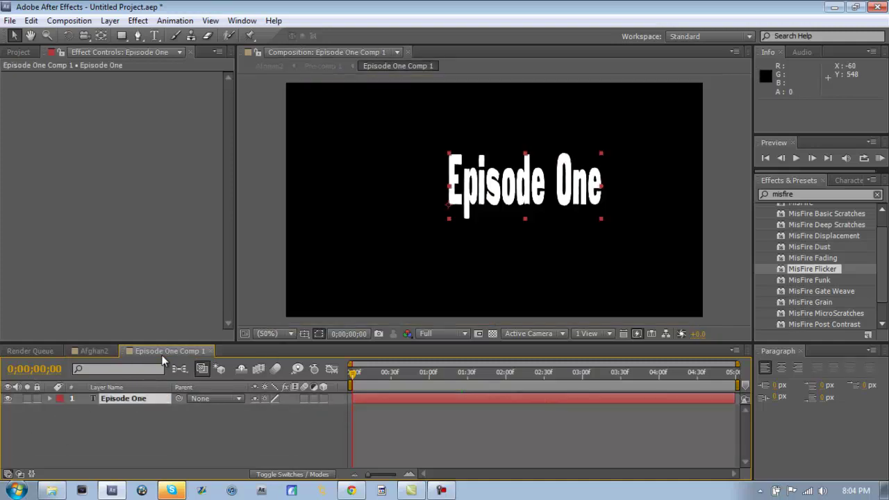
left_click(91, 350)
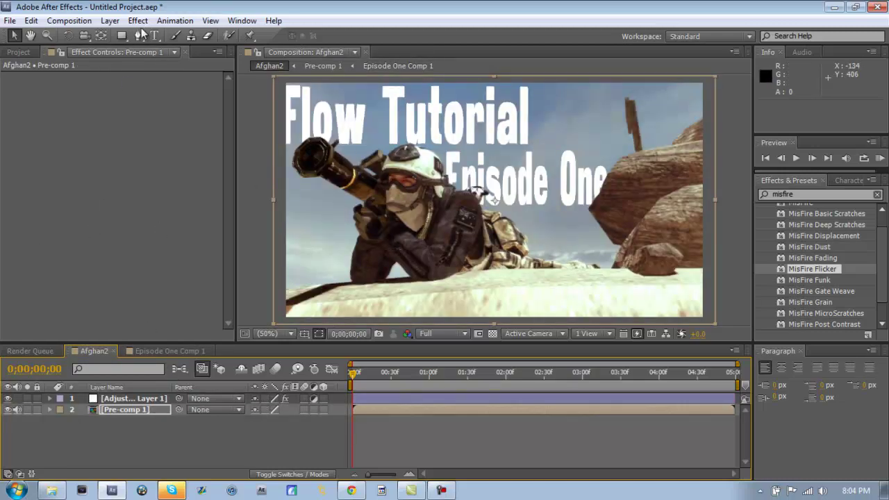
Add a two-node camera with the 50mm preset to the Afghan2 composition
left_click(118, 21)
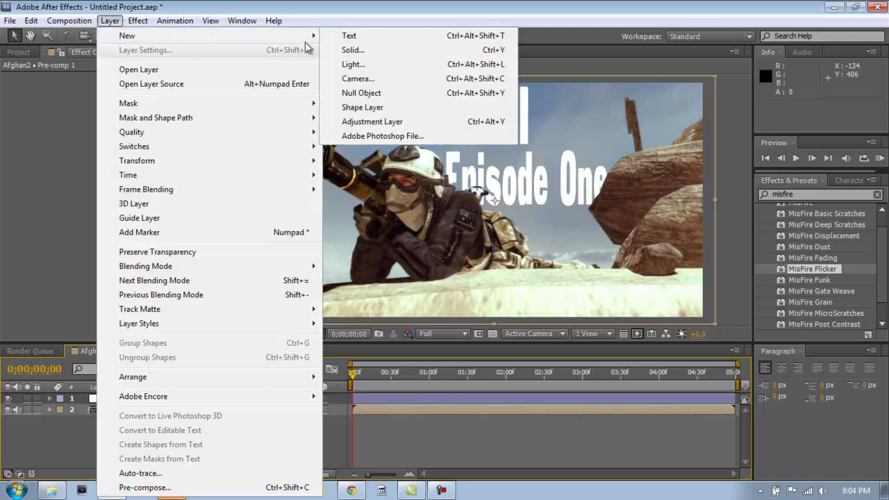
mouse_move(308, 38)
left_click(354, 80)
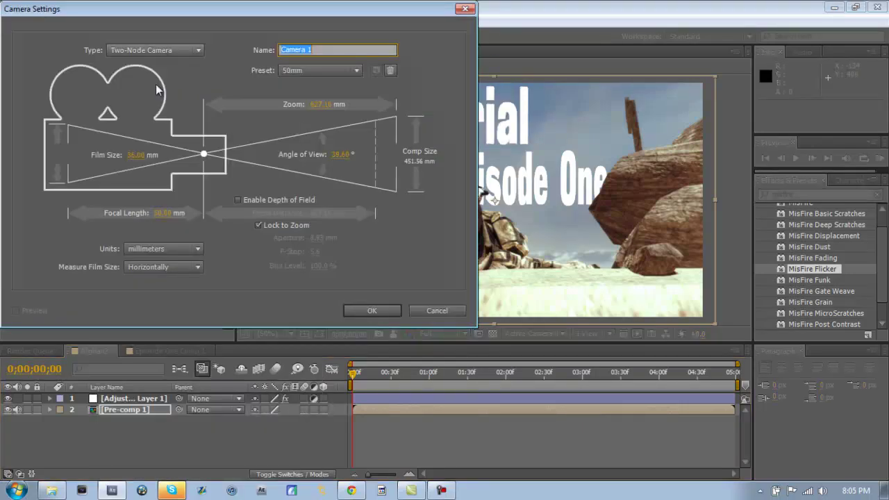
left_click(383, 316)
left_click(236, 123)
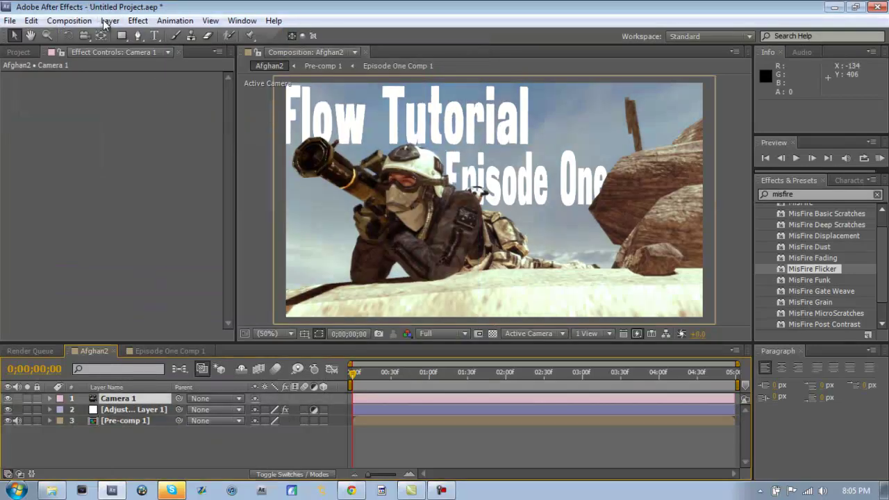
Add a null object layer above the camera
left_click(110, 20)
mouse_move(312, 39)
left_click(361, 93)
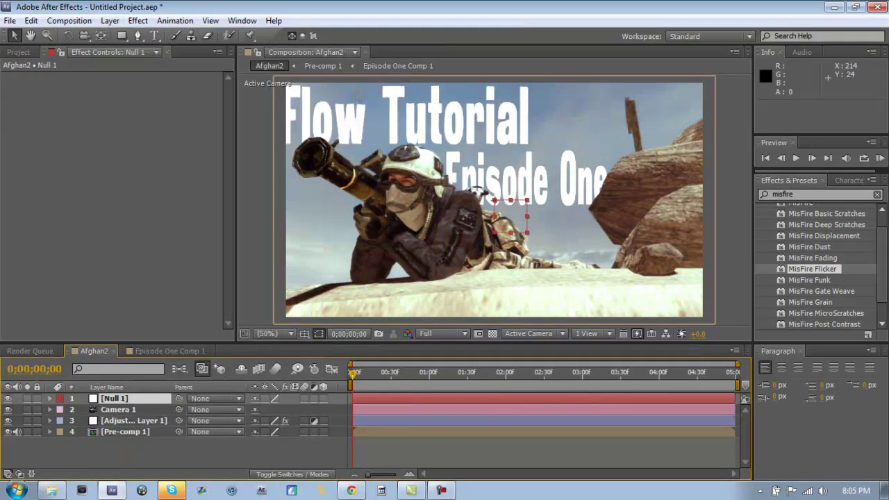
Add the expression wiggle(1,18) to the Position of Camera 1 and collapse the camera's properties
left_click(121, 410)
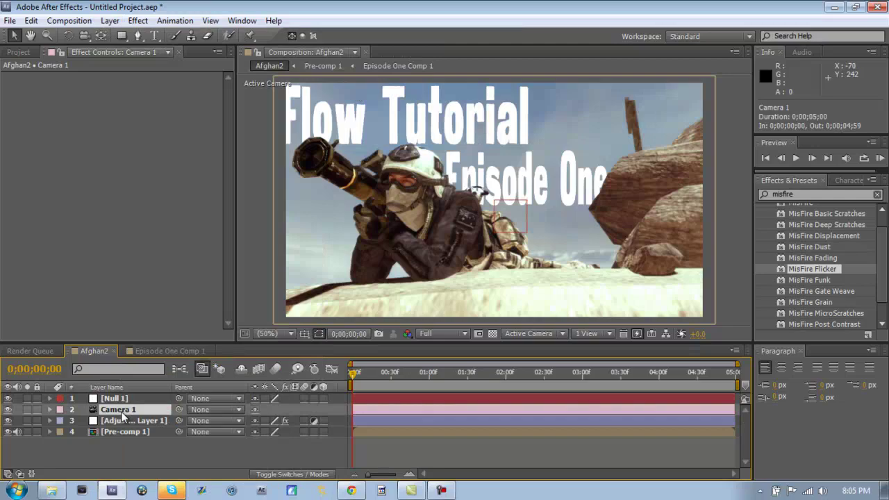
key("p")
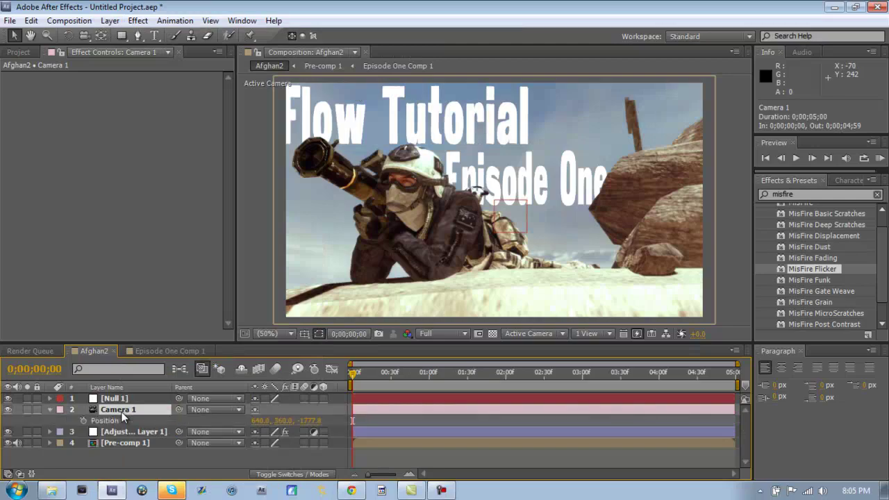
left_click(82, 421, "alt")
type("wiggle(1,18")
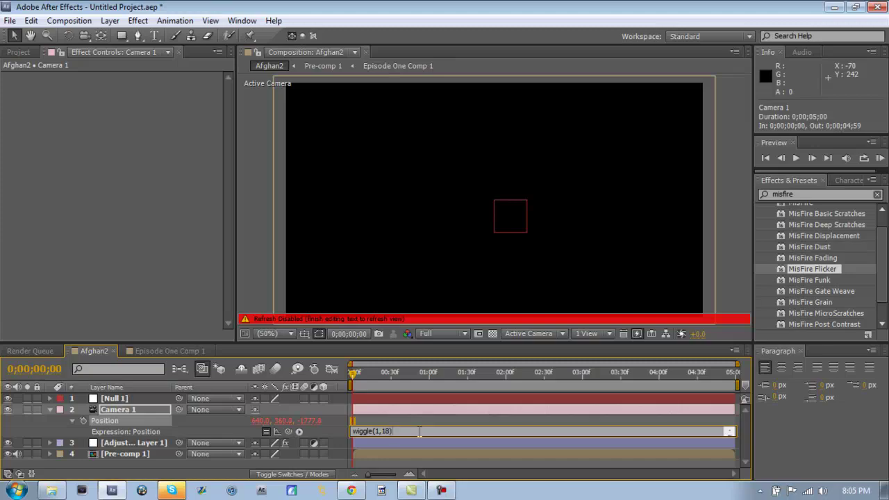
left_click(164, 289)
left_click_drag(355, 370, 303, 382)
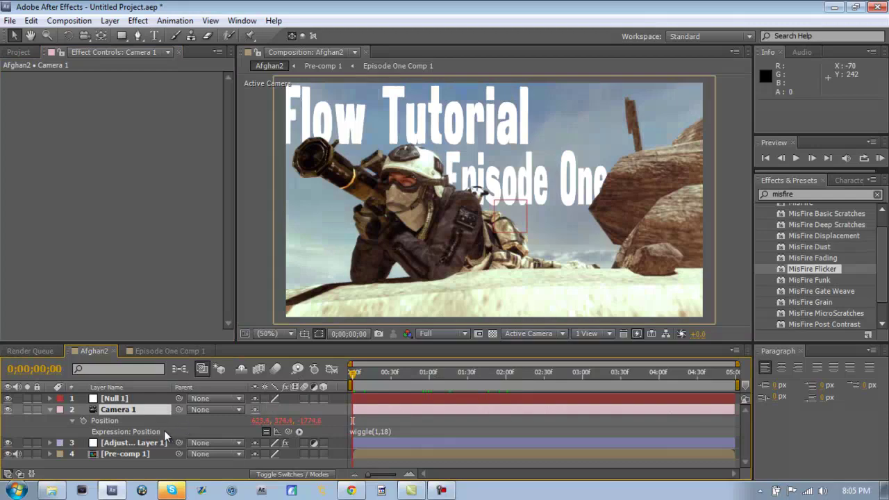
left_click(49, 409)
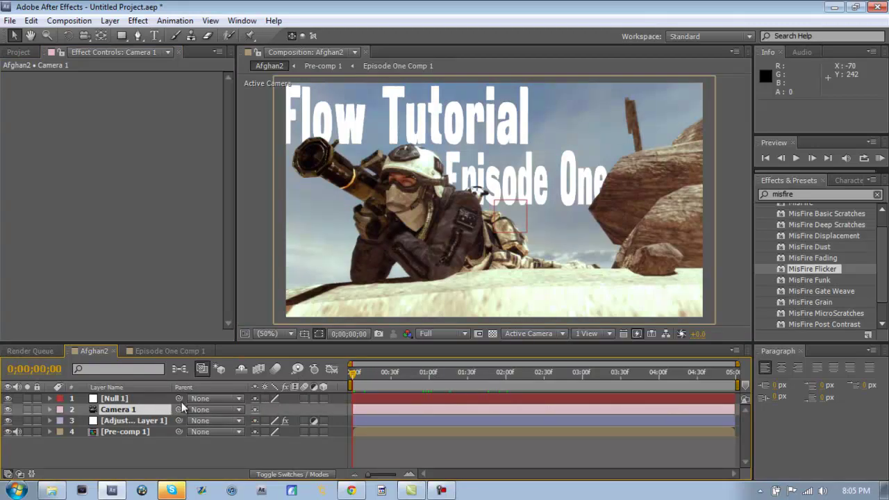
Parent Null 1 to Camera 1 and Pre-comp 1 to Null 1, and scrub to 0;00;03;19 to check the movement
left_click_drag(179, 398, 124, 411)
left_click_drag(179, 431, 145, 400)
left_click_drag(353, 373, 605, 357)
Set the scale of Pre-comp 1 to 105% and scrub back to 0;00;01;00 to check the frame edges
left_click(141, 431)
key("s")
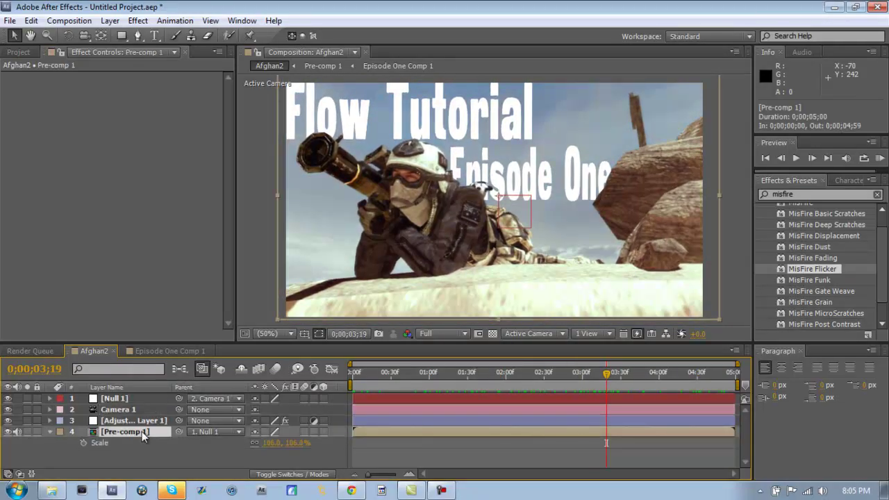
left_click(271, 442)
type("105")
key("Return")
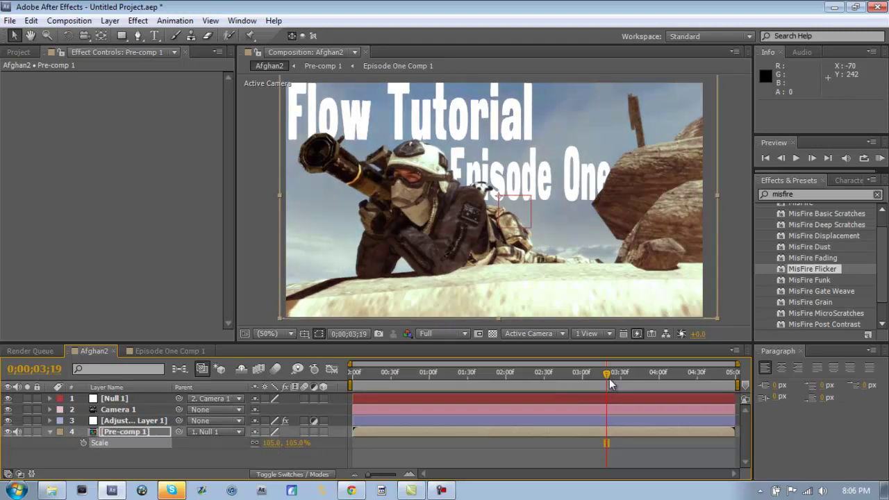
left_click_drag(609, 383, 429, 353)
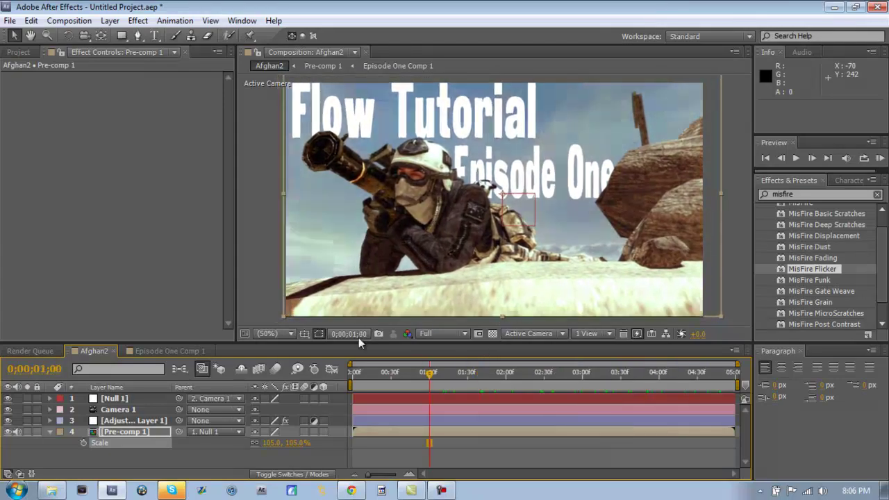
Add a black solid layer on top of the composition and turn on the grid overlay
left_click(110, 20)
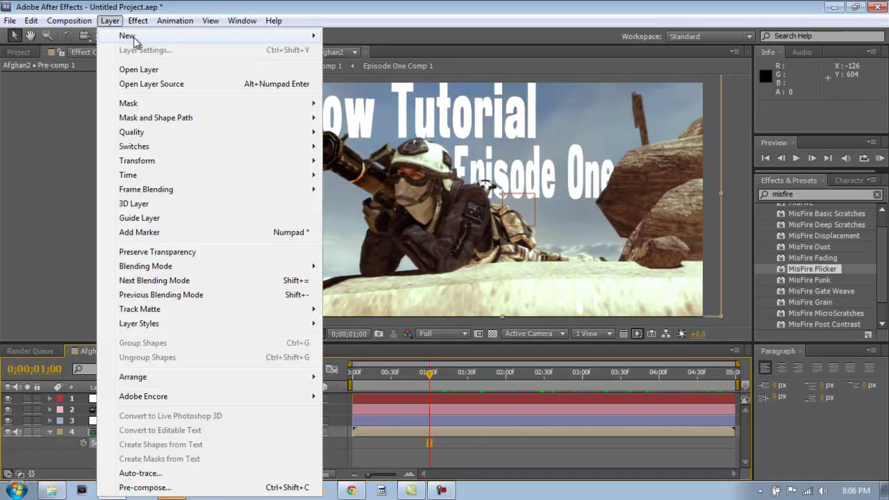
mouse_move(139, 38)
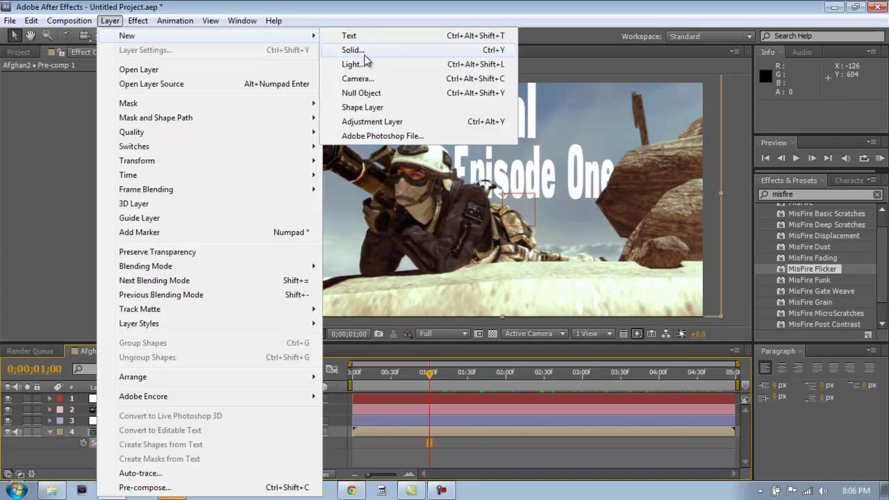
left_click(365, 49)
left_click(167, 263)
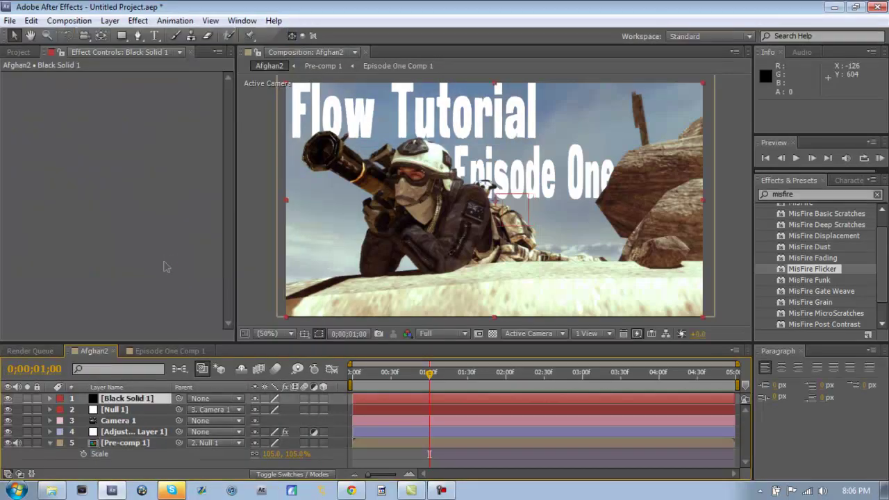
left_click(304, 333)
left_click(316, 379)
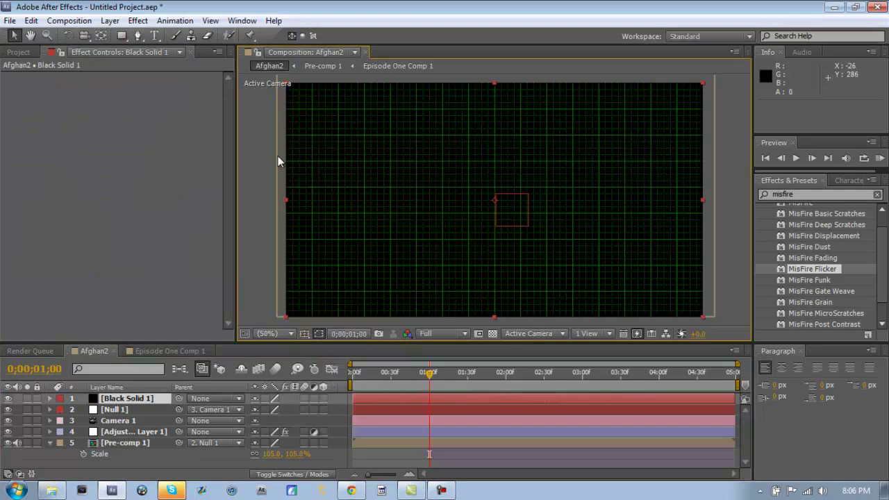
Draw a closed rectangular mask across the full width of the black solid's middle with the Pen tool and turn off the grid
left_click(137, 36)
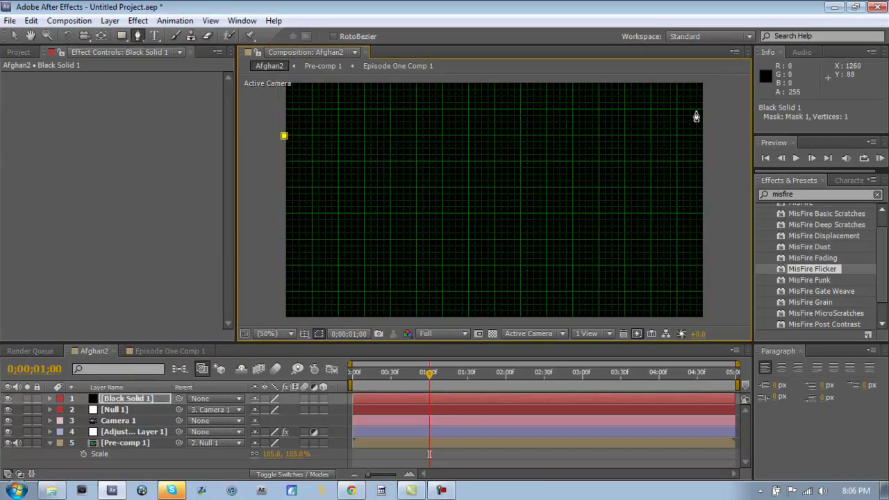
left_click(704, 136)
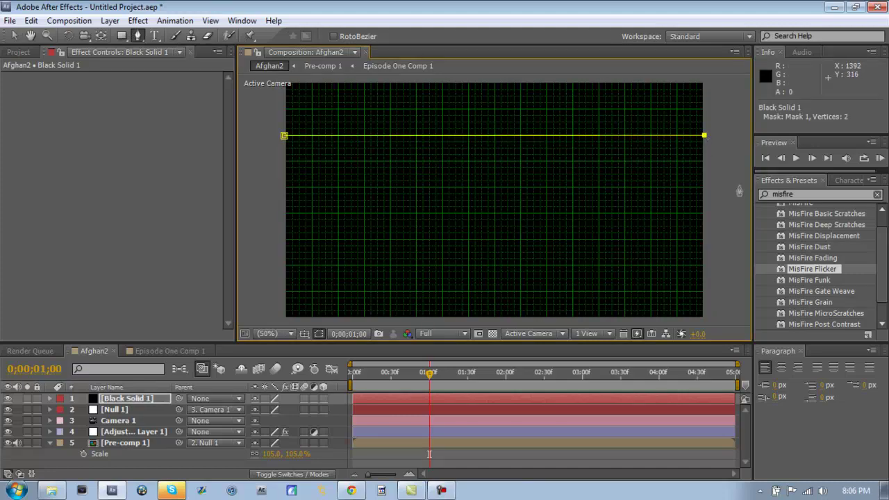
left_click(704, 267)
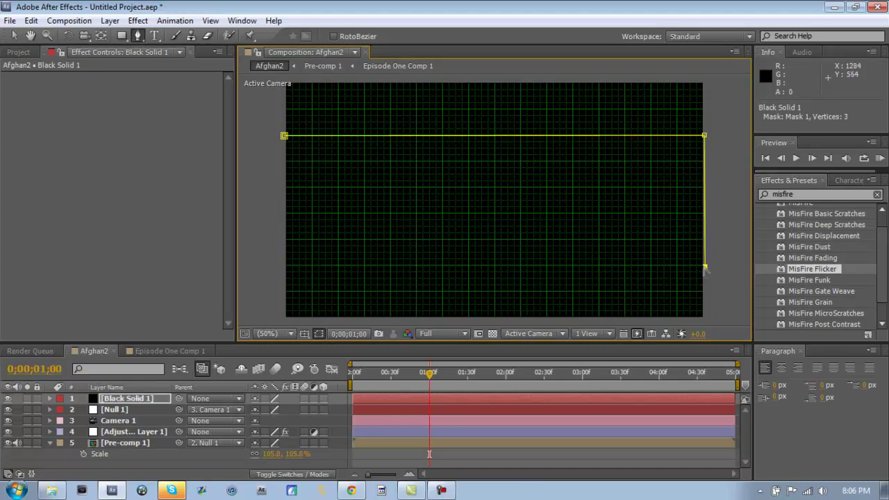
left_click(282, 268)
key("ctrl+z")
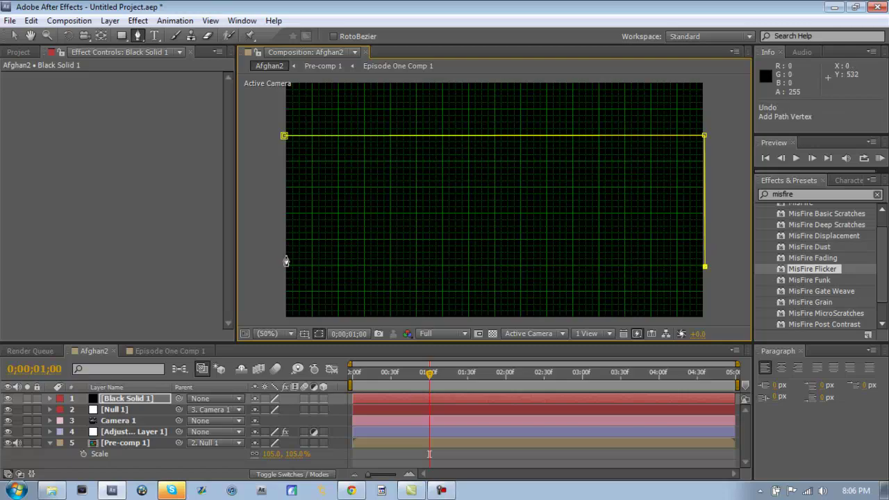
left_click(284, 266)
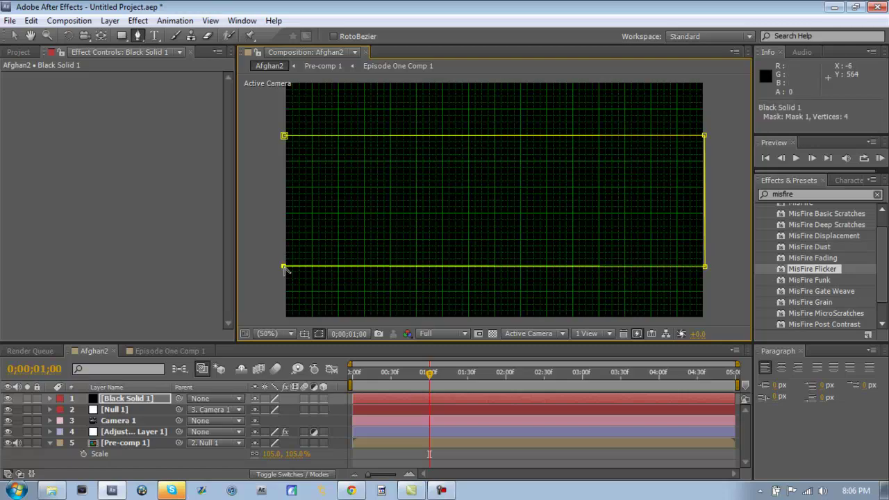
left_click(284, 136)
left_click(304, 334)
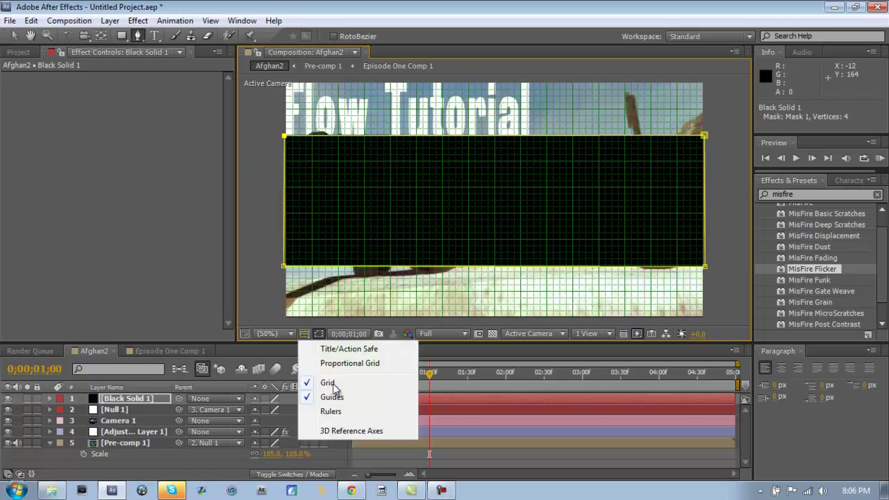
left_click(332, 388)
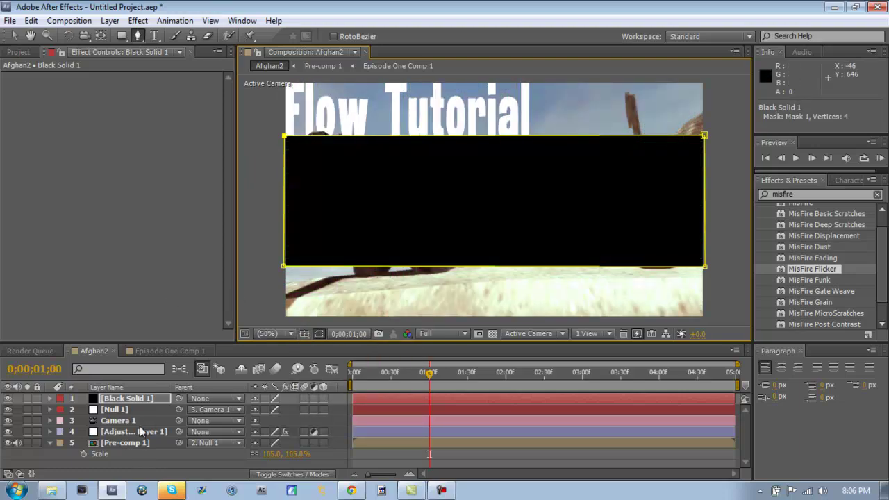
Reveal the mask on Black Solid 1 and set its mode to Subtract
left_click(142, 400)
key("m")
left_click(283, 407)
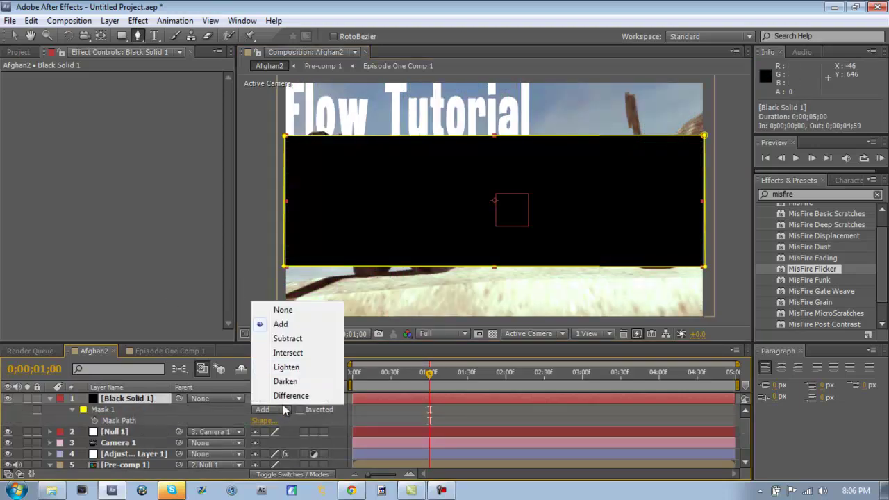
left_click(296, 339)
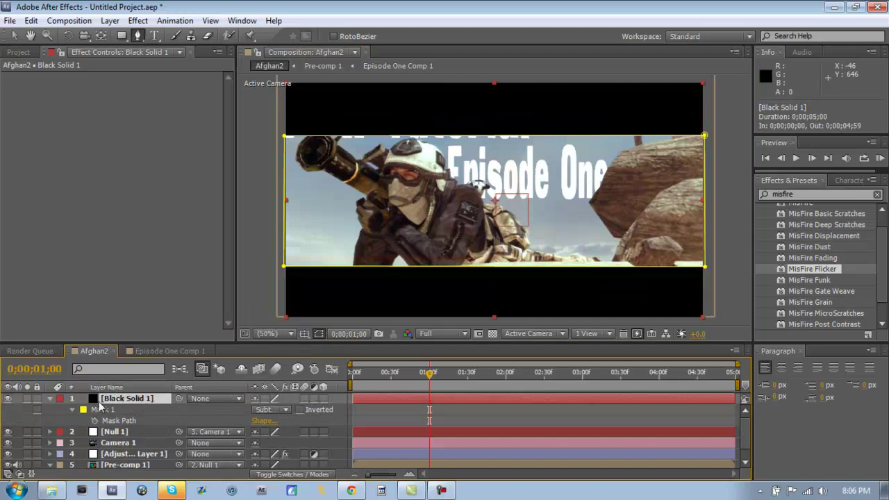
Set the mask expansion of Black Solid 1 to 128 pixels, scrub to check the bars, and collapse the layer's properties
left_click(73, 409)
left_click(72, 409)
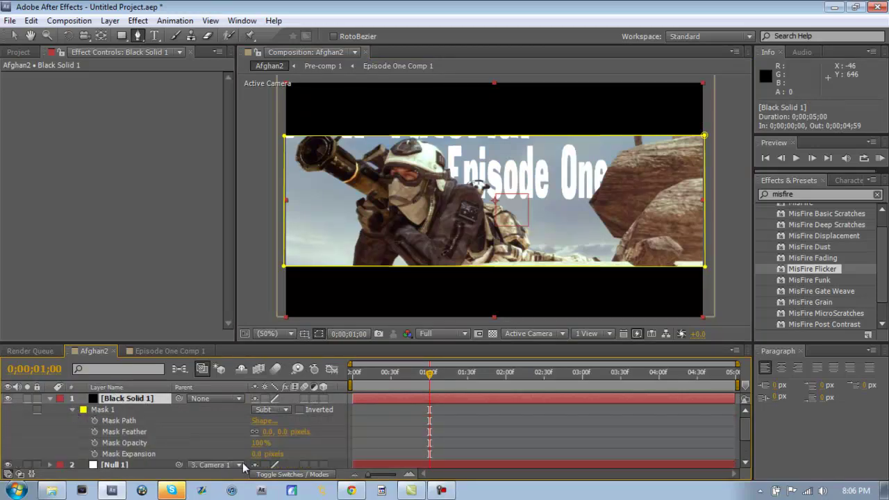
left_click_drag(254, 455, 328, 452)
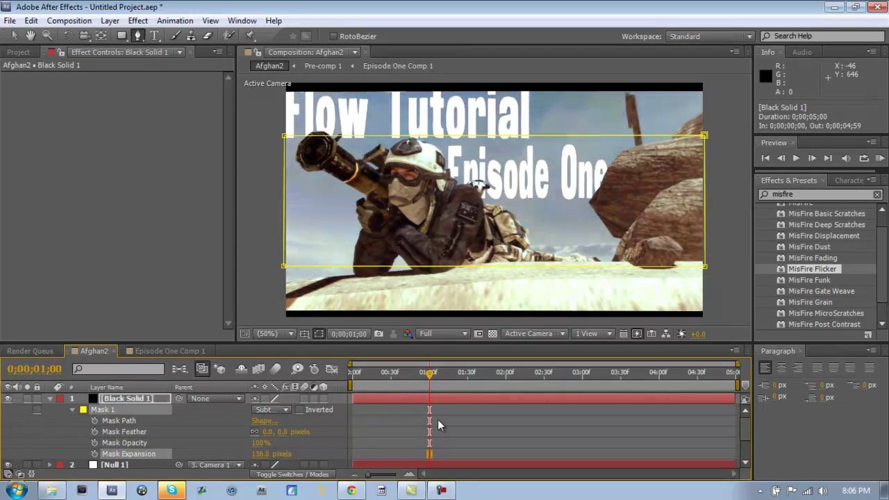
left_click_drag(429, 373, 570, 379)
left_click_drag(262, 454, 257, 453)
left_click_drag(571, 381, 442, 375)
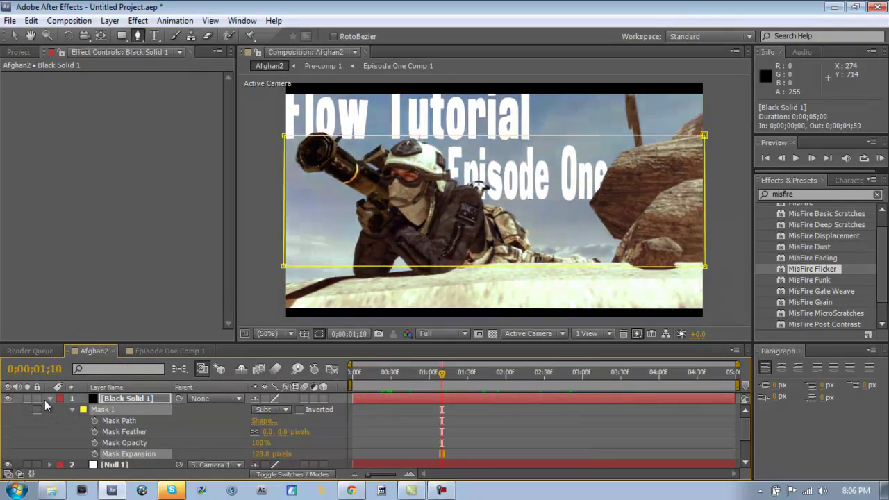
left_click(49, 398)
Apply the Magic Bullet Looks effect to Adjustment Layer 1 at the first frame and open its look editor
left_click_drag(442, 375, 351, 375)
left_click(111, 21)
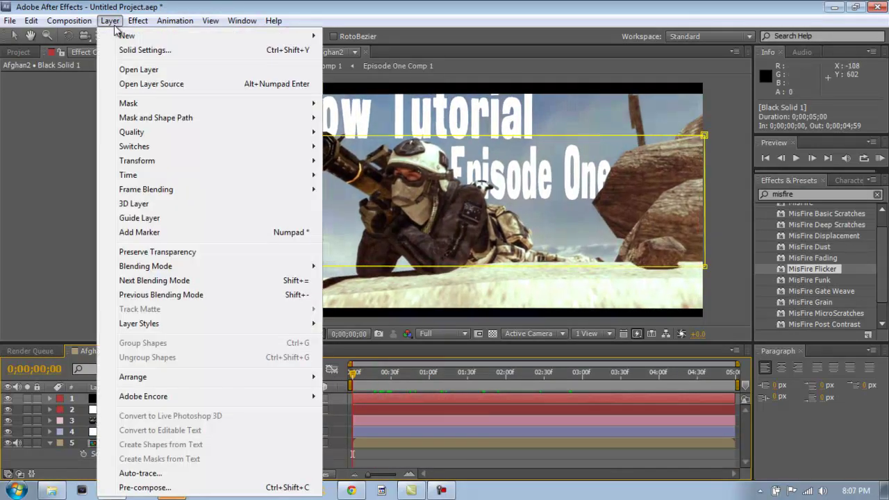
mouse_move(138, 21)
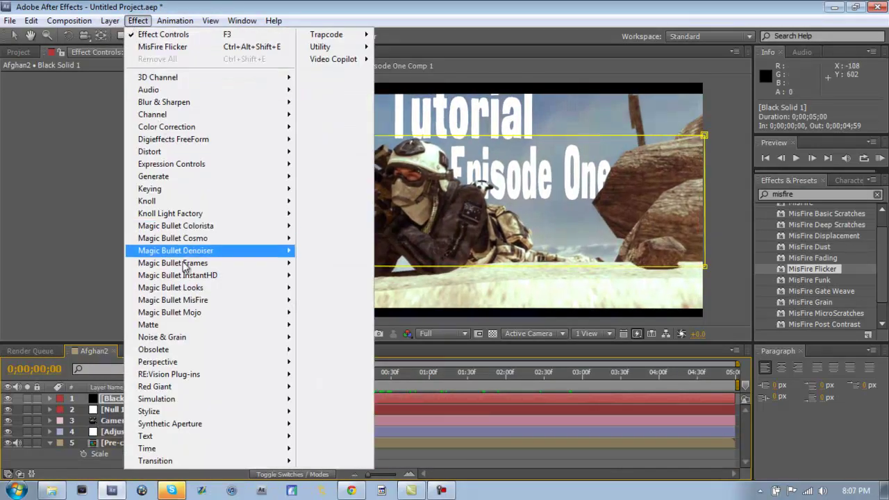
left_click(111, 409)
left_click(118, 430)
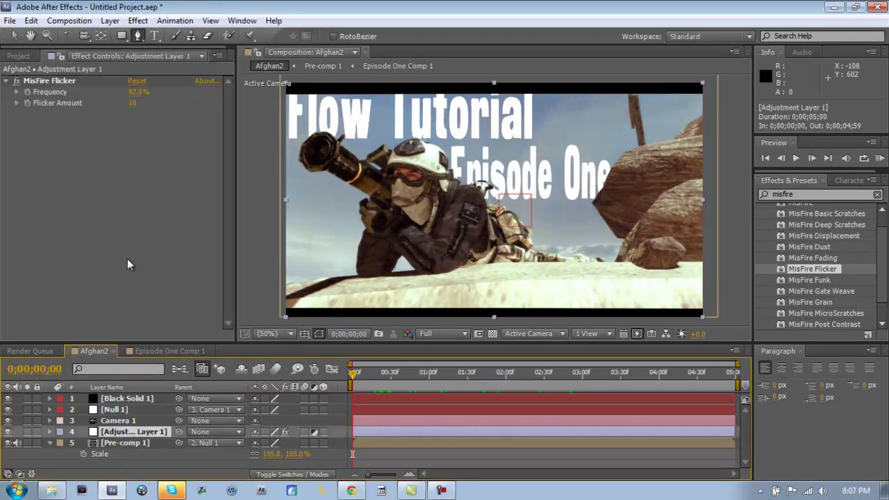
left_click(111, 21)
mouse_move(134, 21)
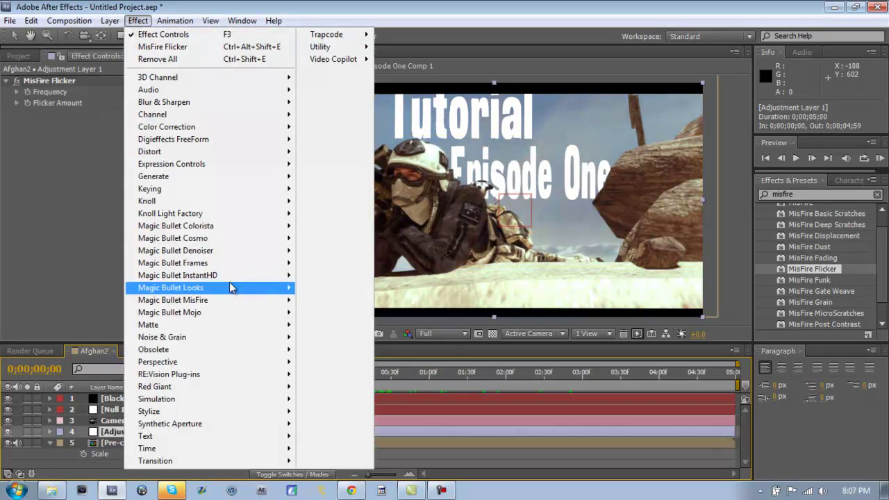
mouse_move(271, 290)
left_click(316, 289)
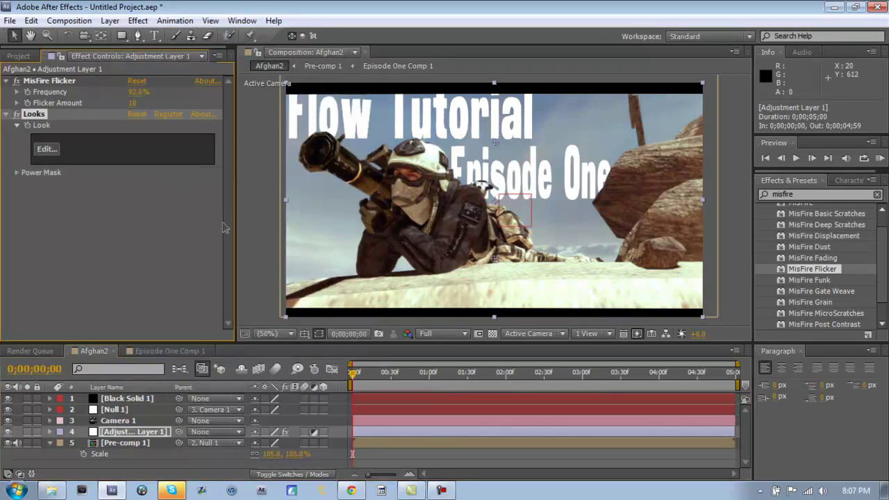
left_click(47, 149)
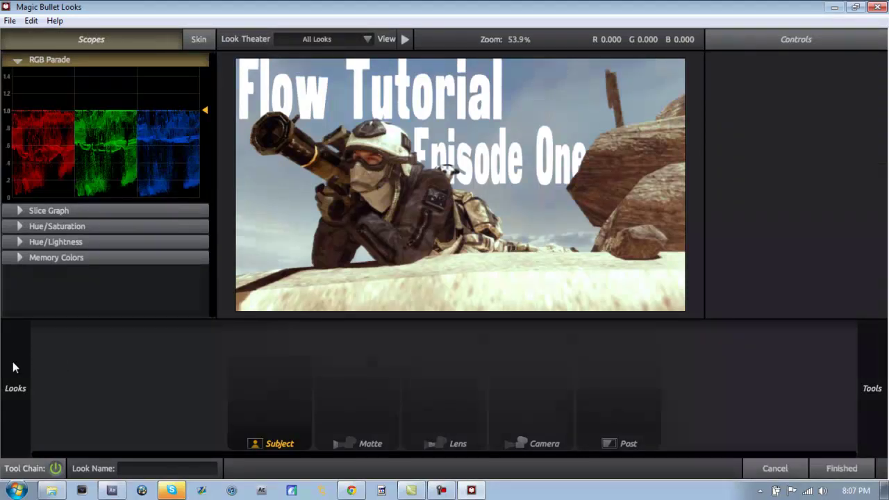
Try the ballsack look from the FlowCCs group and set its first Diffusion tool's Size to 5.41%
mouse_move(6, 384)
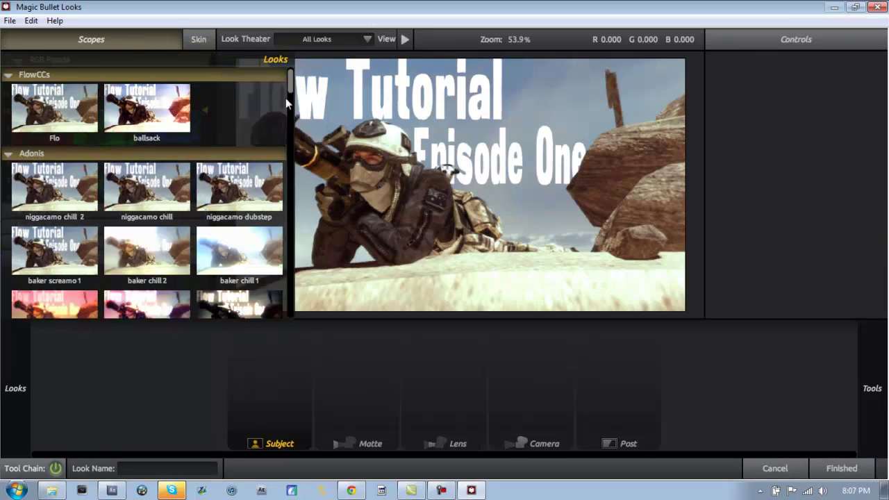
mouse_move(292, 86)
left_mouse_down()
mouse_move(290, 105)
mouse_move(290, 76)
mouse_move(287, 108)
mouse_move(282, 99)
left_mouse_up()
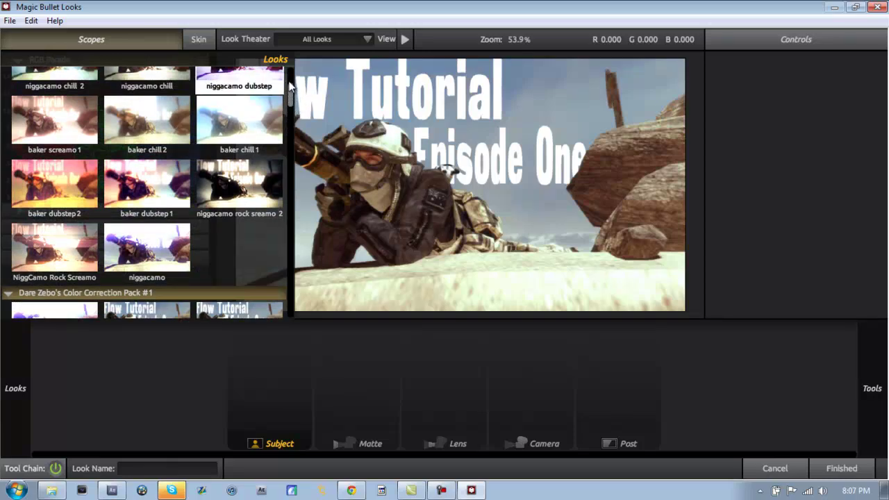
mouse_move(290, 82)
left_mouse_down()
mouse_move(291, 96)
mouse_move(290, 68)
left_mouse_up()
left_click(142, 114)
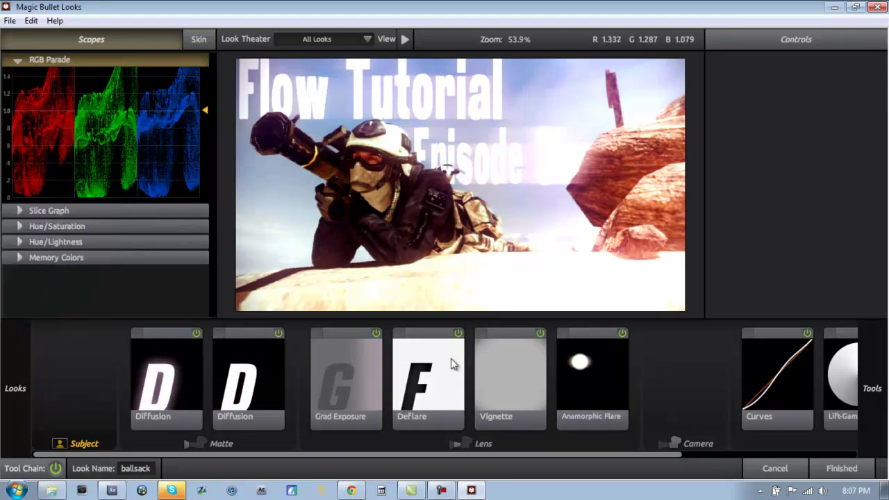
left_click(182, 384)
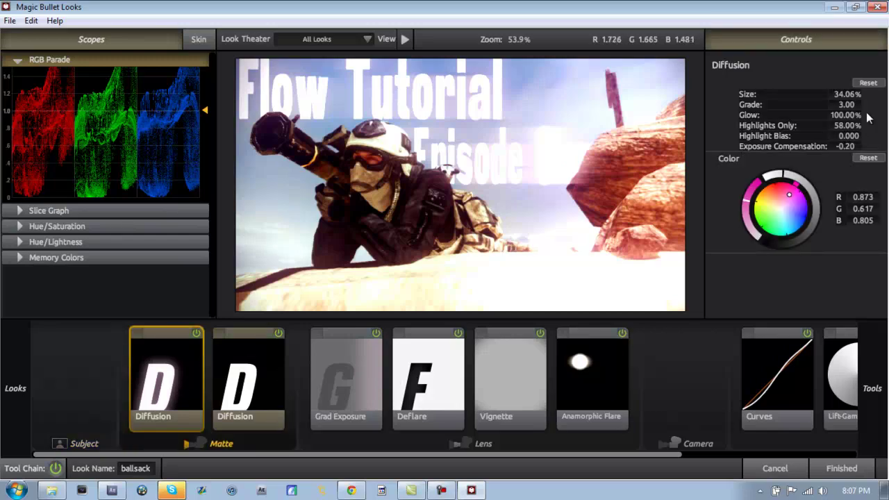
left_click_drag(851, 94, 760, 83)
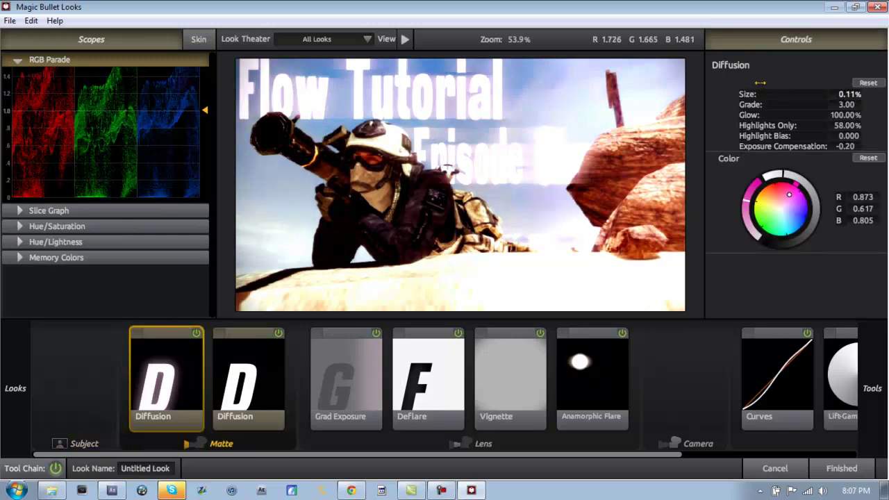
mouse_move(852, 69)
left_mouse_down()
mouse_move(861, 69)
mouse_move(844, 68)
left_mouse_up()
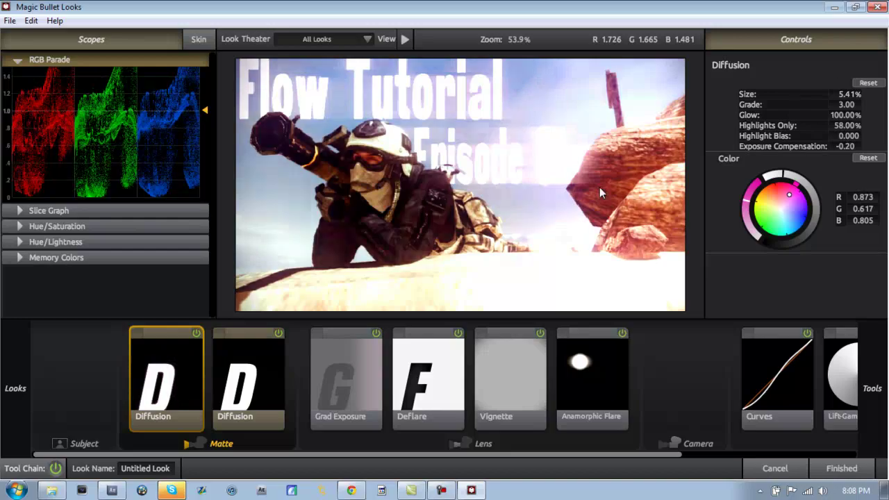
Try the Zebo (53), (14), (17), (16) and (21) looks from Dare Zebo's Color Correction Pack #1
left_click(9, 391)
left_click_drag(290, 90, 290, 118)
left_click(254, 124)
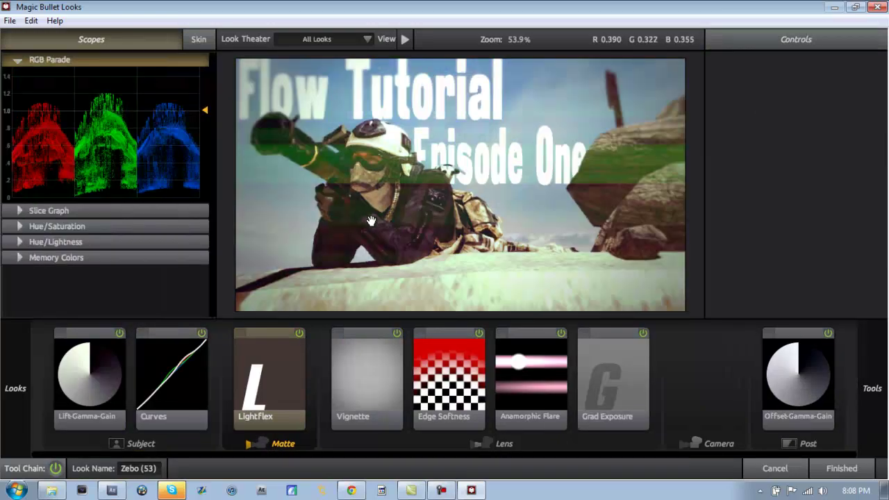
mouse_move(1, 359)
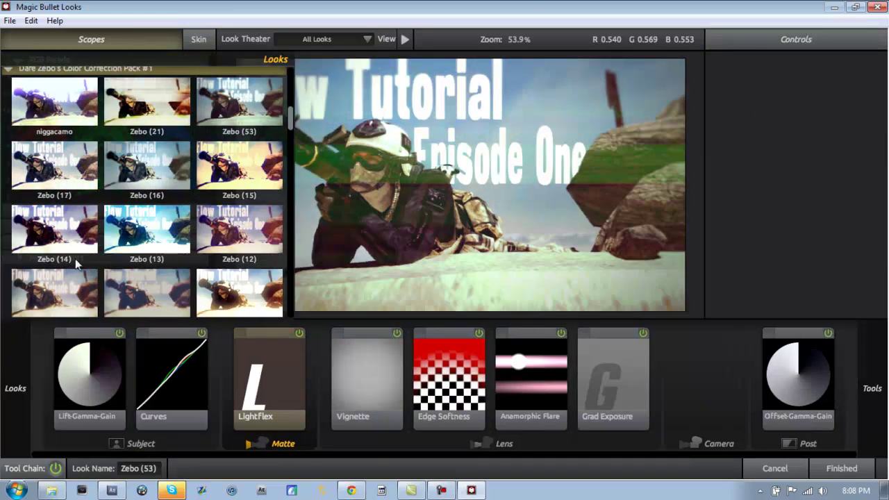
left_click(71, 231)
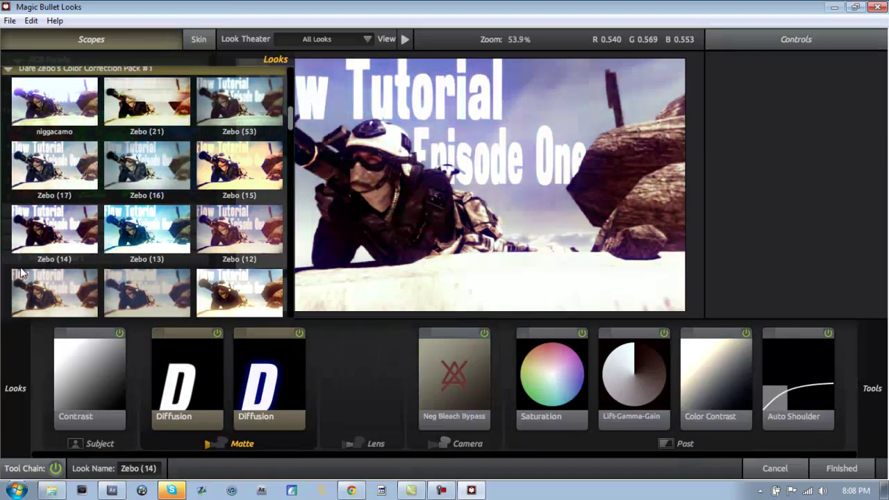
left_click(63, 175)
left_click(137, 161)
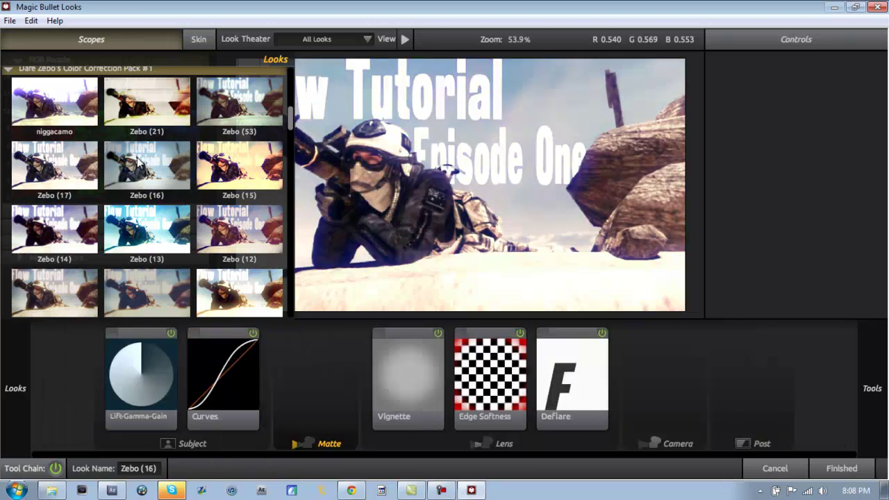
left_click(235, 113)
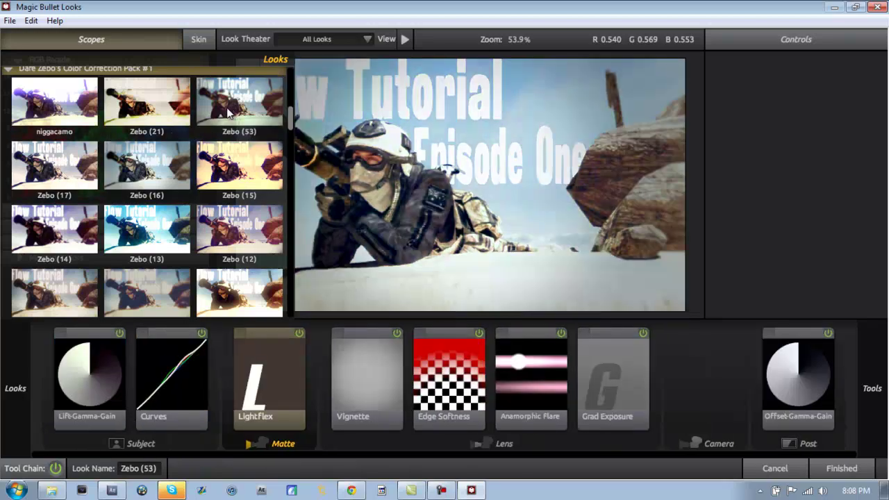
left_click(147, 104)
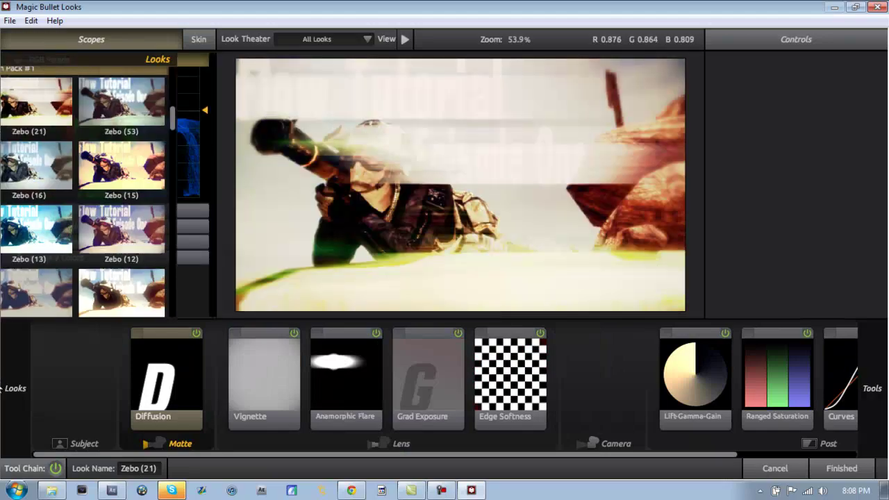
Apply the Zebo (45) look without its Vignette tool and accept it for the adjustment layer
left_click_drag(286, 123, 288, 186)
left_click(255, 189)
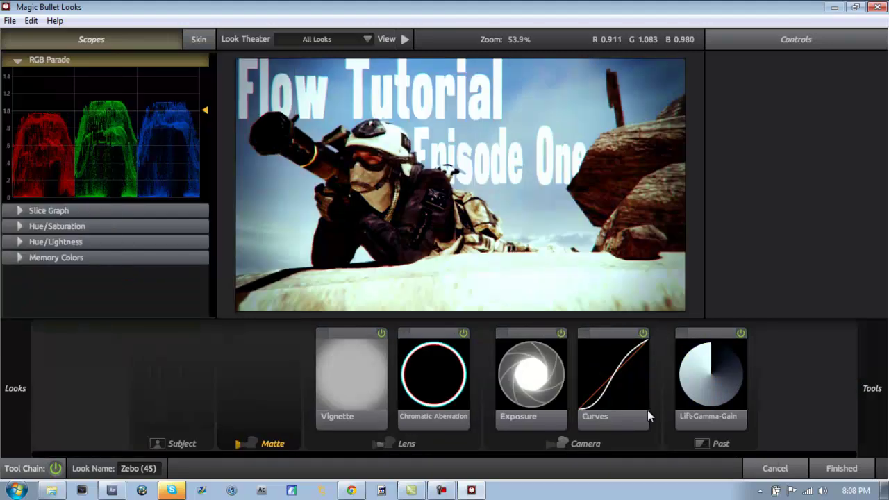
left_click(359, 386)
key("Delete")
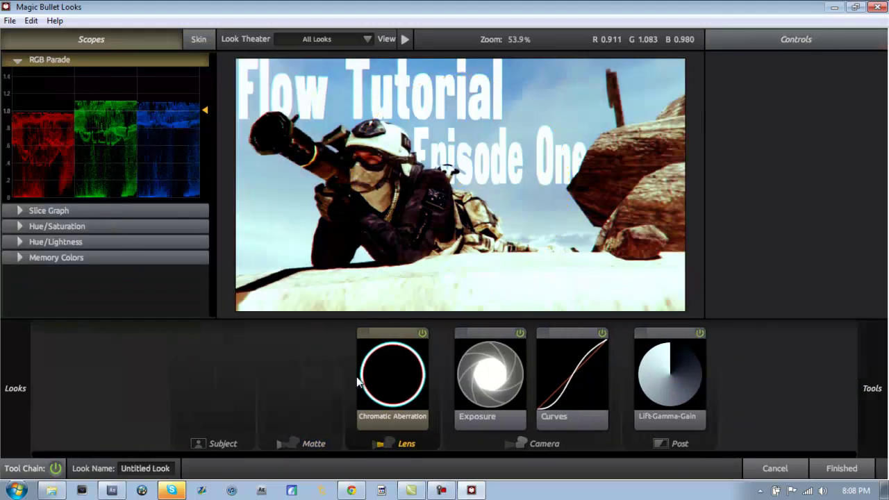
left_click(841, 468)
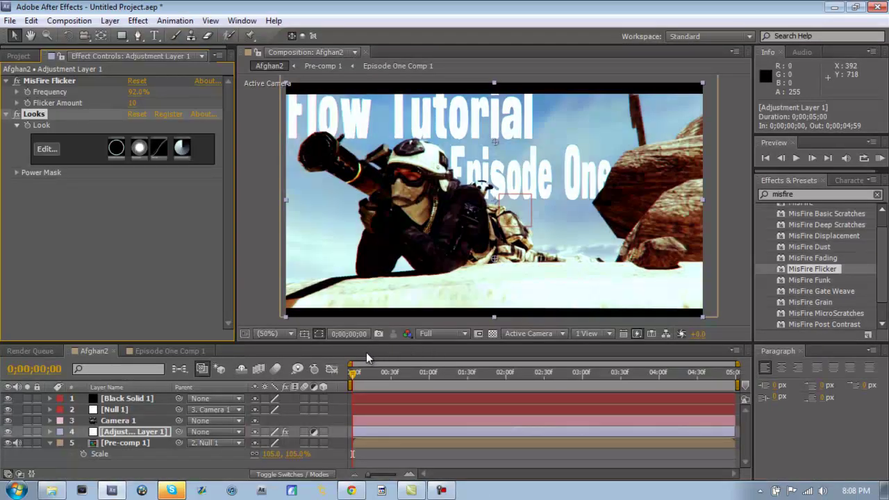
Start a RAM preview of the Afghan2 composition from the first frame
mouse_move(354, 373)
left_mouse_down()
mouse_move(508, 373)
mouse_move(522, 364)
mouse_move(350, 366)
left_mouse_up()
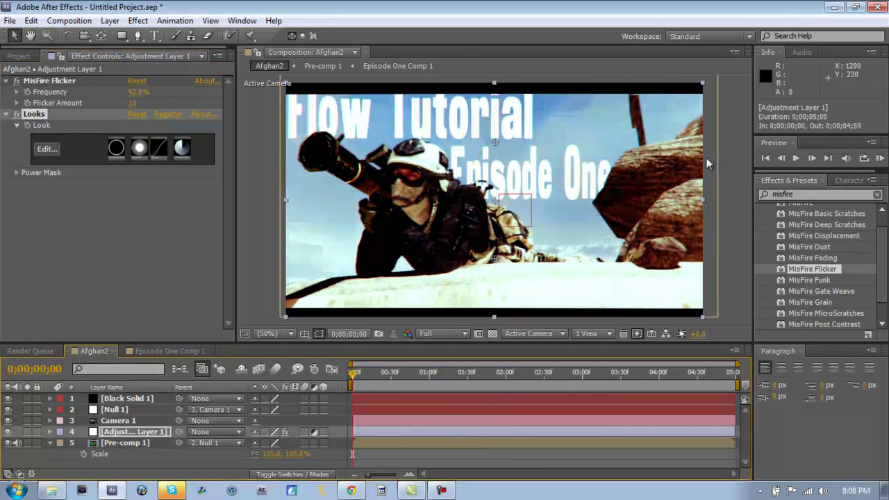
left_click(880, 158)
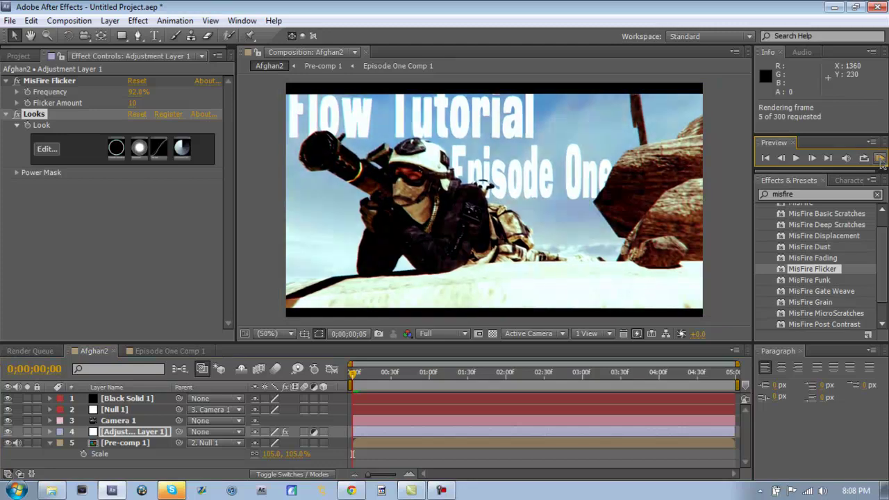